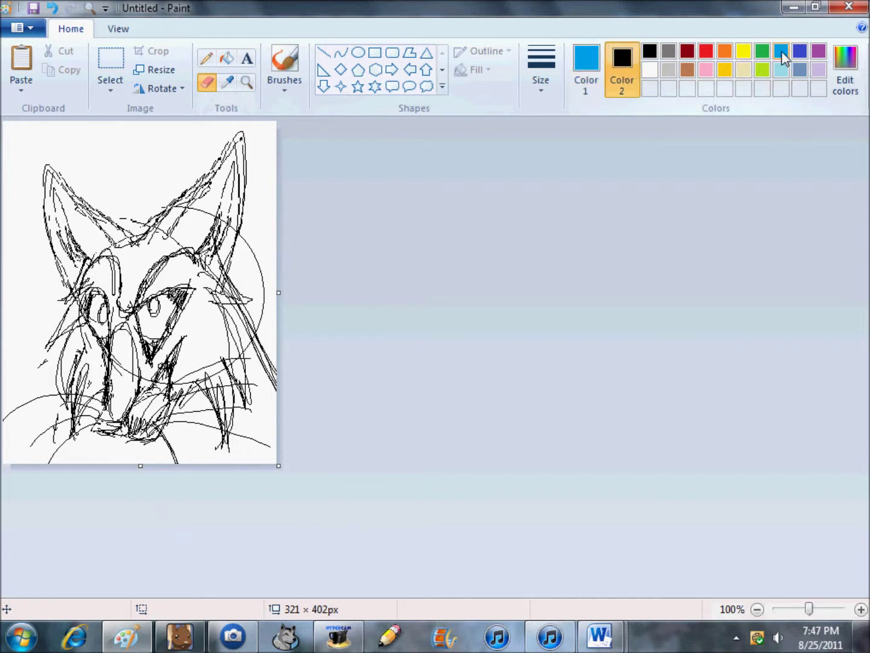
Recolor the black canine sketch to blue with the color-replacing Eraser, and set Color 2 back to white.
{"action": "left_click", "coordinate": [556, 218]}
{"action": "mouse_move", "coordinate": [209, 245]}
{"action": "left_mouse_down"}
{"action": "mouse_move", "coordinate": [182, 378]}
{"action": "mouse_move", "coordinate": [55, 444]}
{"action": "mouse_move", "coordinate": [140, 261]}
{"action": "mouse_move", "coordinate": [267, 83]}
{"action": "mouse_move", "coordinate": [320, 436]}
{"action": "left_mouse_up"}
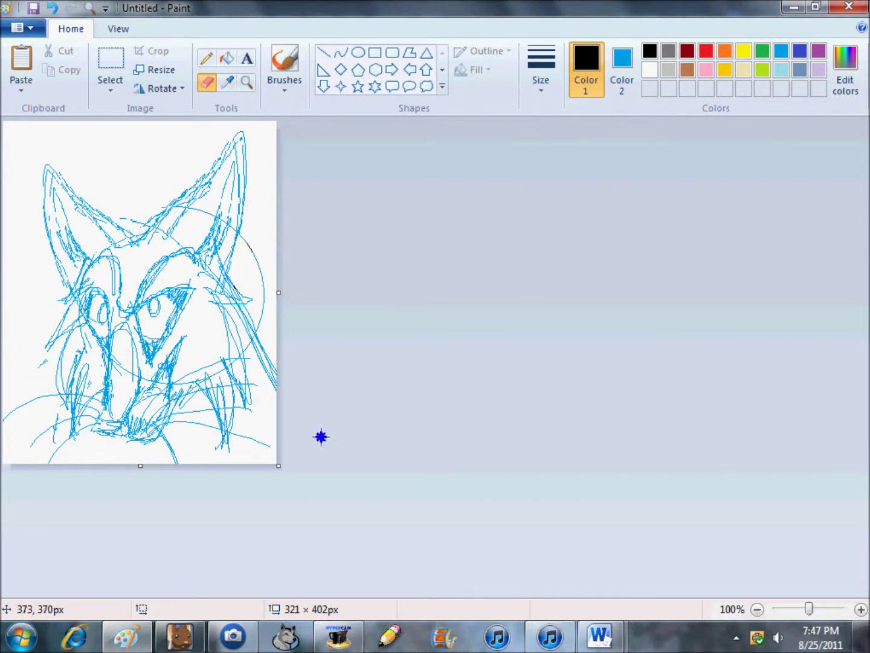
{"action": "left_click", "coordinate": [623, 69]}
{"action": "left_click", "coordinate": [650, 71]}
Trace the right eye in black with the Pencil at 400% zoom, including its lids, pointed lower corner and oval pupil.
{"action": "left_click", "coordinate": [246, 83]}
{"action": "left_click", "coordinate": [245, 259]}
{"action": "left_click", "coordinate": [285, 265]}
{"action": "left_click", "coordinate": [313, 260]}
{"action": "left_click", "coordinate": [307, 230]}
{"action": "right_click", "coordinate": [599, 206]}
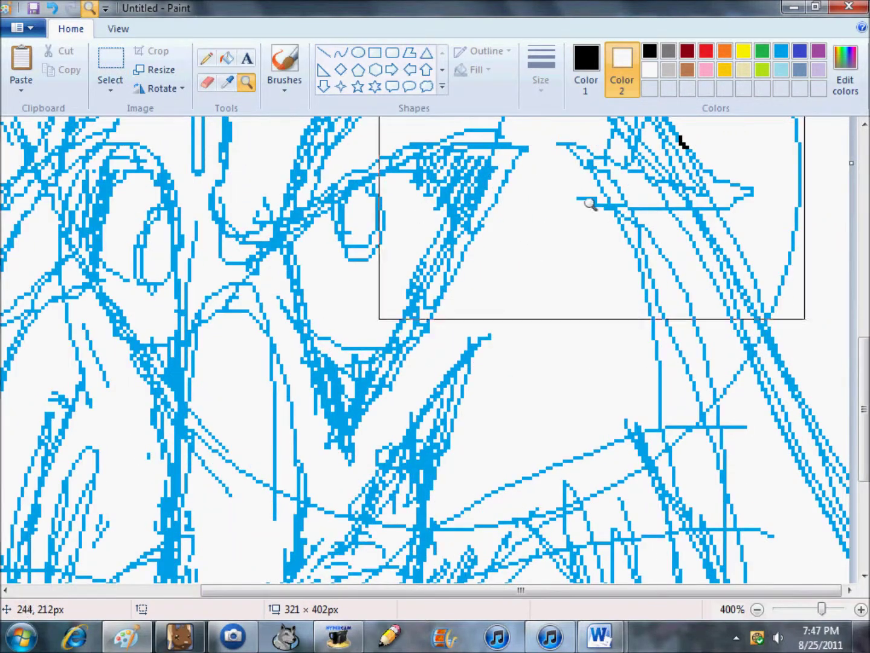
{"action": "left_click", "coordinate": [207, 82]}
{"action": "left_click", "coordinate": [781, 52]}
{"action": "left_click", "coordinate": [208, 58]}
{"action": "left_click", "coordinate": [649, 69]}
{"action": "left_click", "coordinate": [586, 66]}
{"action": "left_click_drag", "start_coordinate": [282, 245], "coordinate": [338, 450]}
{"action": "mouse_move", "coordinate": [266, 252]}
{"action": "left_mouse_down"}
{"action": "mouse_move", "coordinate": [382, 171]}
{"action": "mouse_move", "coordinate": [510, 139]}
{"action": "mouse_move", "coordinate": [339, 452]}
{"action": "left_mouse_up"}
{"action": "left_click_drag", "start_coordinate": [329, 342], "coordinate": [384, 348]}
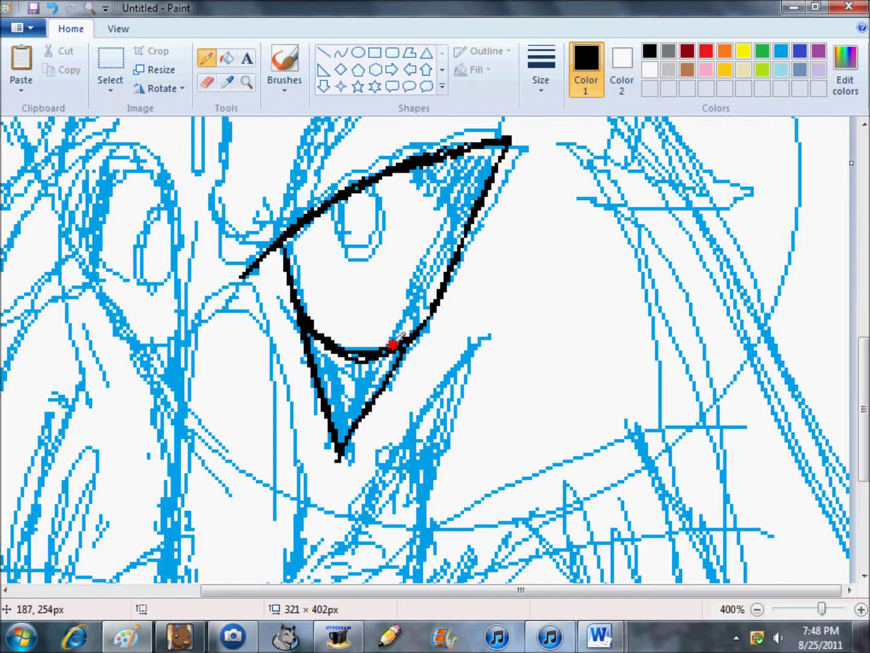
{"action": "left_click_drag", "start_coordinate": [370, 182], "coordinate": [373, 188]}
{"action": "mouse_move", "coordinate": [314, 246]}
{"action": "left_mouse_down"}
{"action": "mouse_move", "coordinate": [343, 286]}
{"action": "mouse_move", "coordinate": [401, 216]}
{"action": "left_mouse_up"}
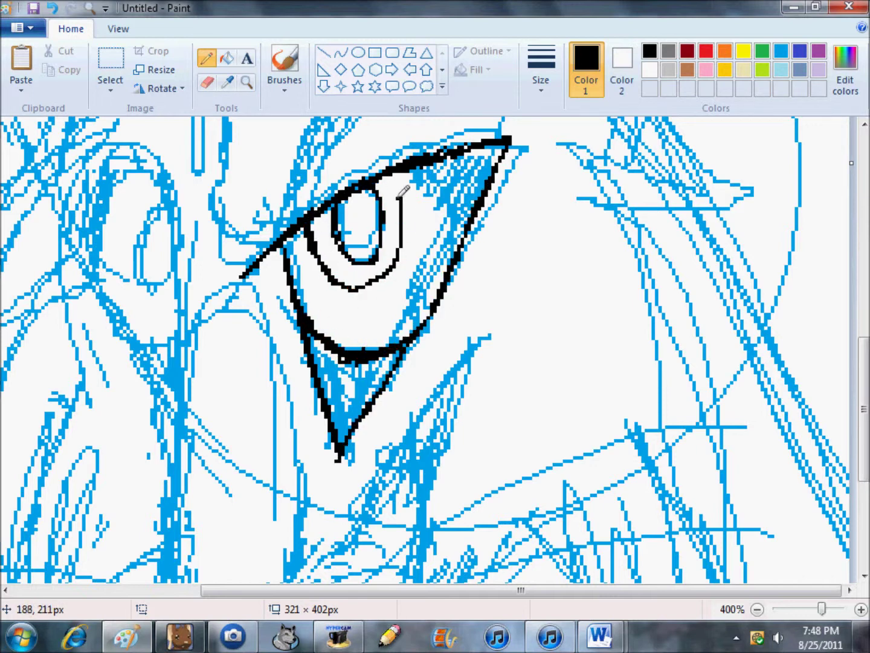
{"action": "left_click", "coordinate": [52, 9]}
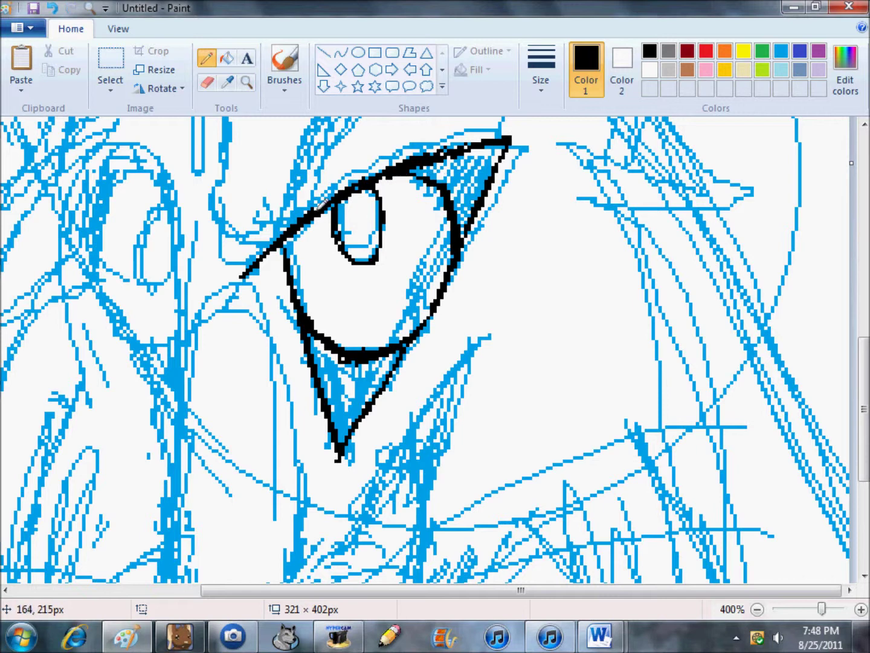
{"action": "mouse_move", "coordinate": [319, 204]}
{"action": "left_mouse_down"}
{"action": "mouse_move", "coordinate": [362, 282]}
{"action": "mouse_move", "coordinate": [407, 193]}
{"action": "left_mouse_up"}
{"action": "key", "text": "ctrl+z"}
{"action": "left_click", "coordinate": [357, 51]}
{"action": "mouse_move", "coordinate": [327, 176]}
{"action": "left_mouse_down"}
{"action": "mouse_move", "coordinate": [399, 278]}
{"action": "mouse_move", "coordinate": [311, 269]}
{"action": "left_mouse_up"}
{"action": "left_click", "coordinate": [542, 72]}
{"action": "left_click", "coordinate": [571, 163]}
{"action": "left_click_drag", "start_coordinate": [356, 229], "coordinate": [366, 237]}
{"action": "left_click_drag", "start_coordinate": [367, 188], "coordinate": [367, 174]}
{"action": "left_click_drag", "start_coordinate": [368, 225], "coordinate": [362, 225]}
{"action": "left_click", "coordinate": [52, 8]}
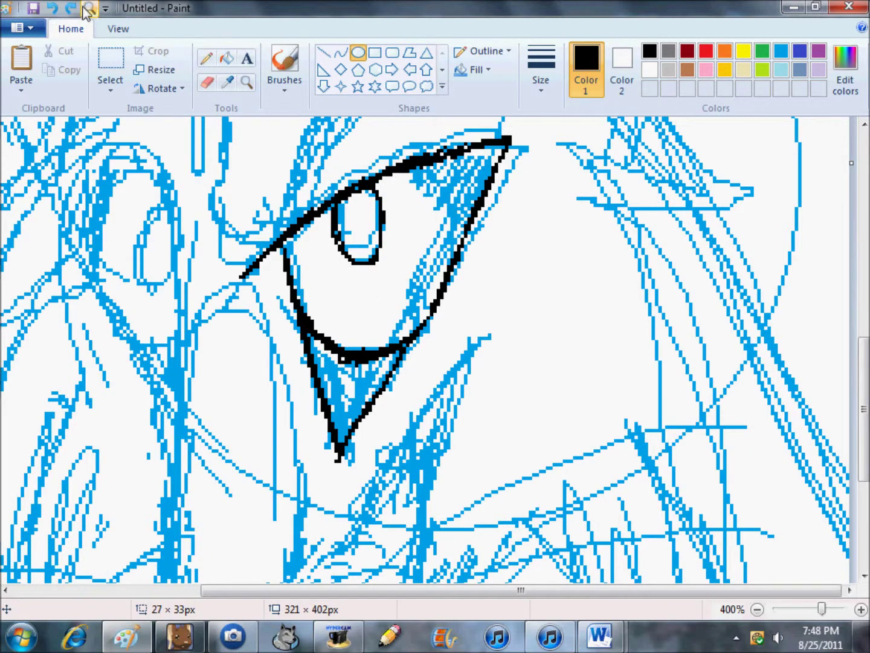
Pencil the curved arc at the right eye's outer corner and trace the arched brow above that eye in black.
{"action": "left_click", "coordinate": [206, 58]}
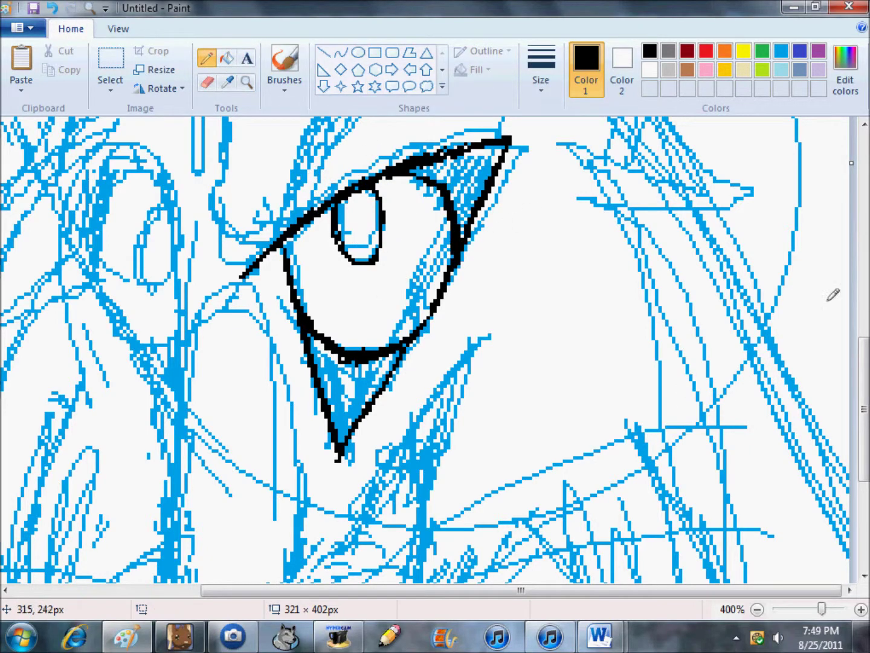
{"action": "scroll", "coordinate": [833, 295], "scroll_direction": "up", "scroll_amount": 3}
{"action": "mouse_move", "coordinate": [532, 204]}
{"action": "left_mouse_down"}
{"action": "mouse_move", "coordinate": [486, 161]}
{"action": "mouse_move", "coordinate": [240, 402]}
{"action": "left_mouse_up"}
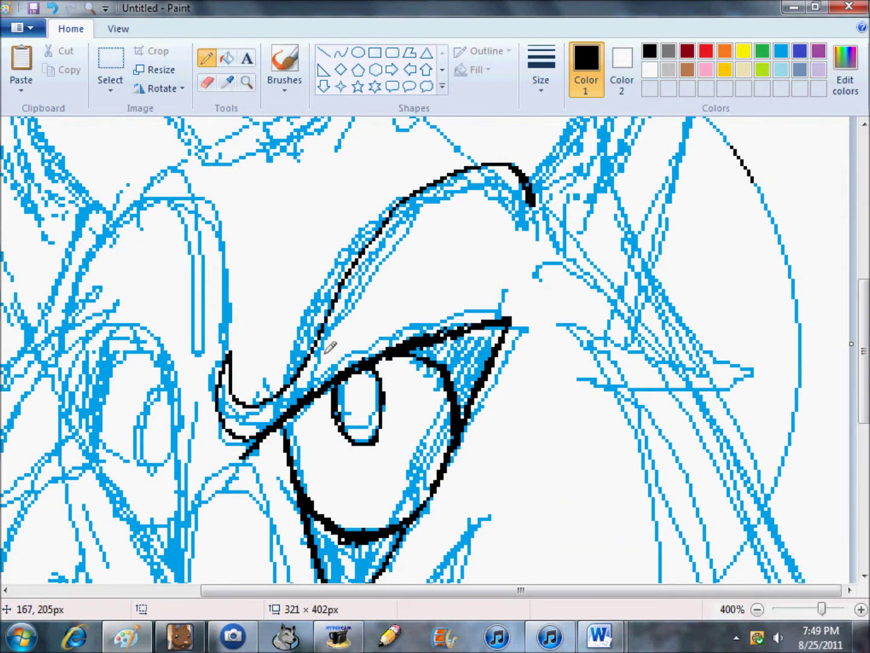
{"action": "left_click_drag", "start_coordinate": [330, 350], "coordinate": [385, 221]}
Trace both sides of the lower muzzle in black, thickening the right side and adding the curved line that branches off it.
{"action": "left_click_drag", "start_coordinate": [865, 319], "coordinate": [865, 464]}
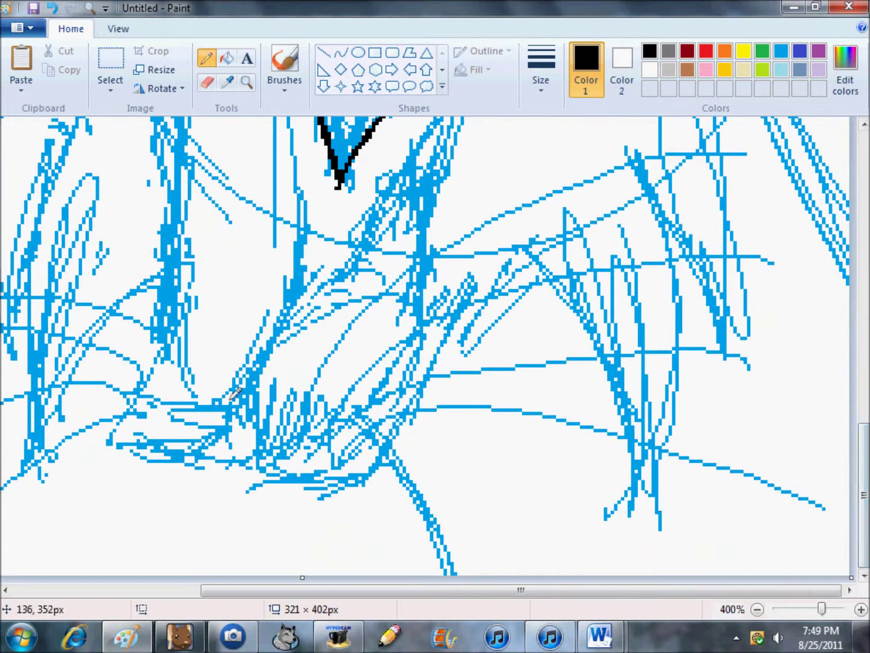
{"action": "left_click_drag", "start_coordinate": [109, 437], "coordinate": [172, 314]}
{"action": "mouse_move", "coordinate": [220, 418]}
{"action": "left_mouse_down"}
{"action": "mouse_move", "coordinate": [264, 344]}
{"action": "mouse_move", "coordinate": [316, 216]}
{"action": "left_mouse_up"}
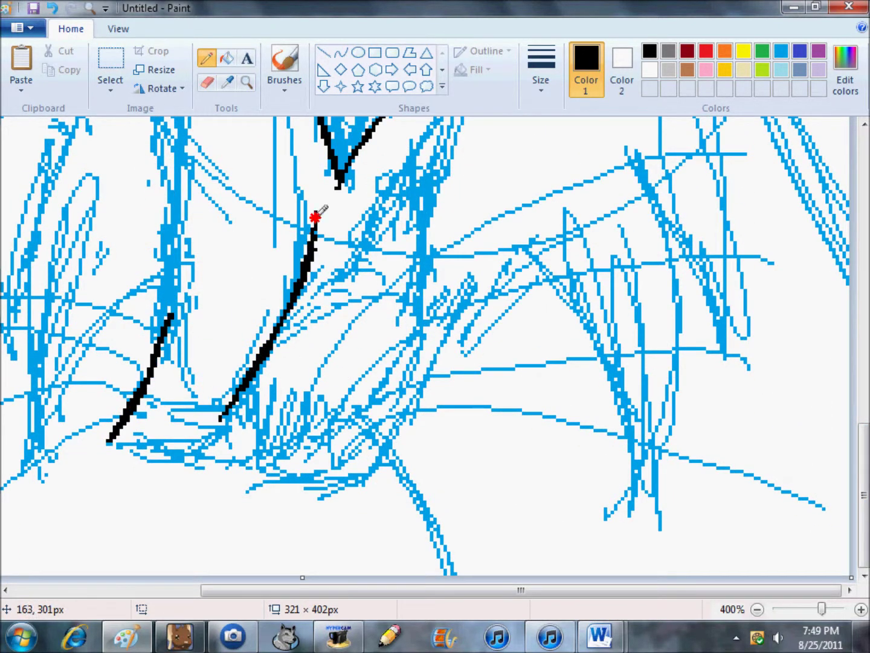
{"action": "left_click_drag", "start_coordinate": [249, 385], "coordinate": [313, 347]}
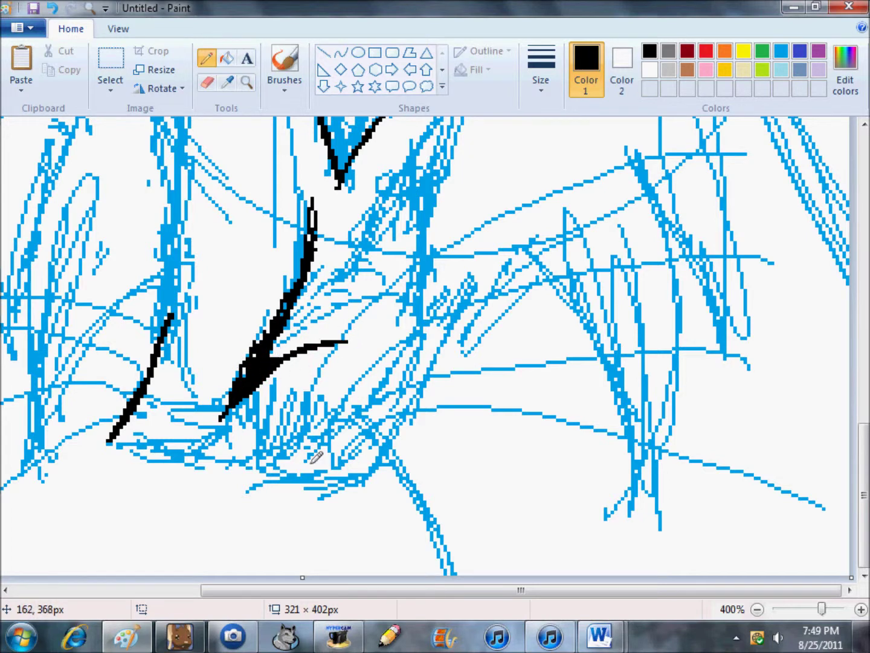
Outline the nose tip, shade the underside of the muzzle with short strokes, and draw the curve rising toward the cheek.
{"action": "left_click_drag", "start_coordinate": [108, 444], "coordinate": [177, 455]}
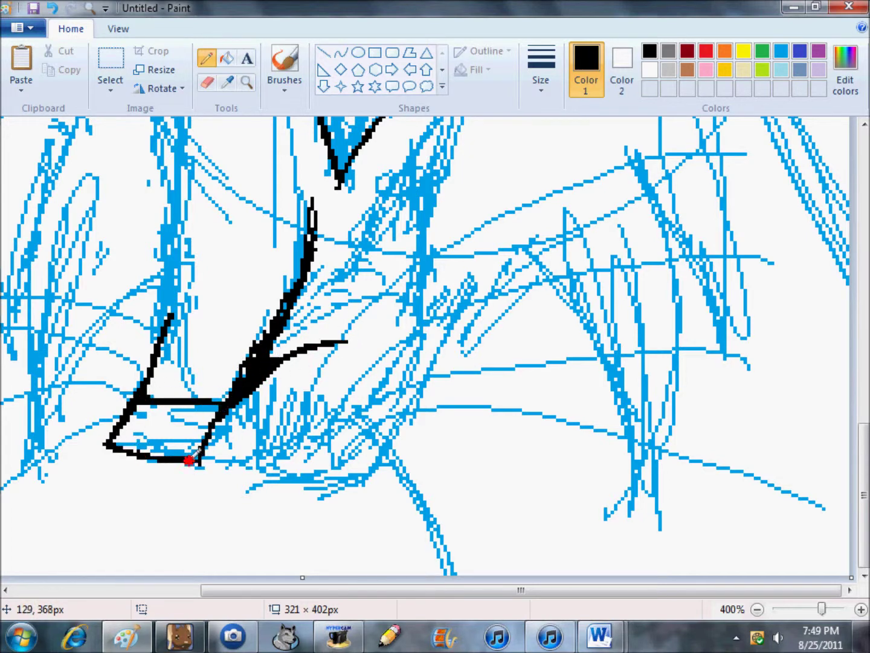
{"action": "mouse_move", "coordinate": [313, 450]}
{"action": "left_mouse_down"}
{"action": "mouse_move", "coordinate": [219, 458]}
{"action": "mouse_move", "coordinate": [121, 432]}
{"action": "mouse_move", "coordinate": [193, 462]}
{"action": "left_mouse_up"}
{"action": "left_click_drag", "start_coordinate": [391, 384], "coordinate": [429, 282]}
Trace and thicken the pointed cheek marking below the right eye and draw its right edge down to the muzzle curve.
{"action": "scroll", "coordinate": [782, 406], "scroll_direction": "up", "scroll_amount": 3}
{"action": "left_click_drag", "start_coordinate": [335, 401], "coordinate": [501, 173]}
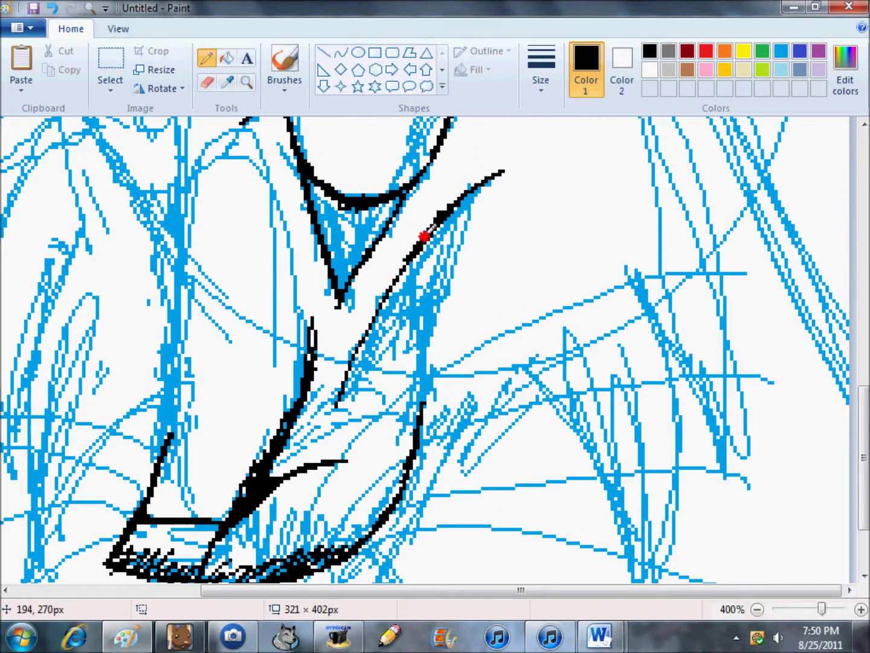
{"action": "left_click_drag", "start_coordinate": [396, 264], "coordinate": [346, 366]}
{"action": "mouse_move", "coordinate": [507, 173]}
{"action": "left_mouse_down"}
{"action": "mouse_move", "coordinate": [414, 248]}
{"action": "mouse_move", "coordinate": [438, 223]}
{"action": "mouse_move", "coordinate": [342, 370]}
{"action": "left_mouse_up"}
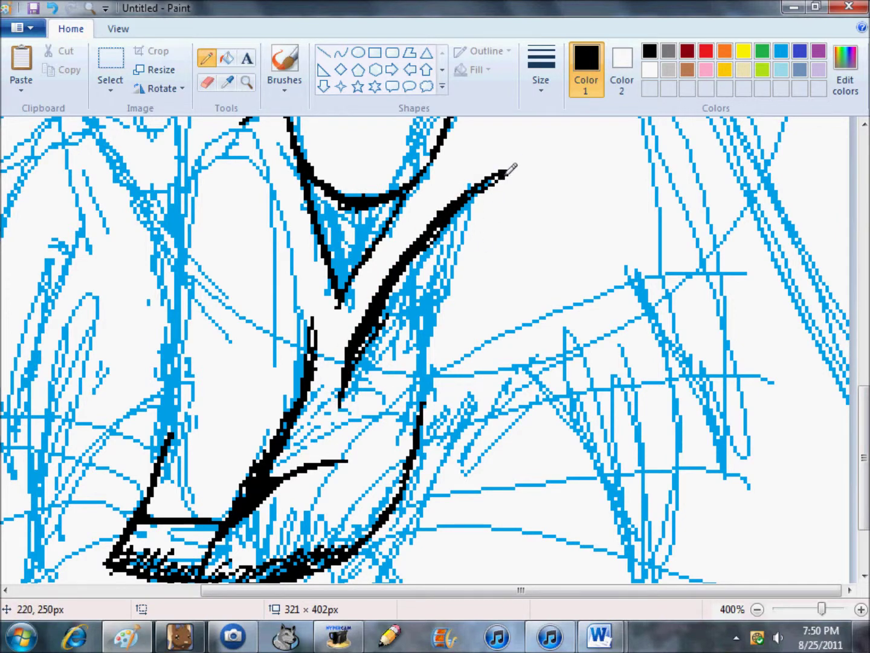
{"action": "mouse_move", "coordinate": [507, 174]}
{"action": "left_mouse_down"}
{"action": "mouse_move", "coordinate": [460, 228]}
{"action": "mouse_move", "coordinate": [424, 398]}
{"action": "left_mouse_up"}
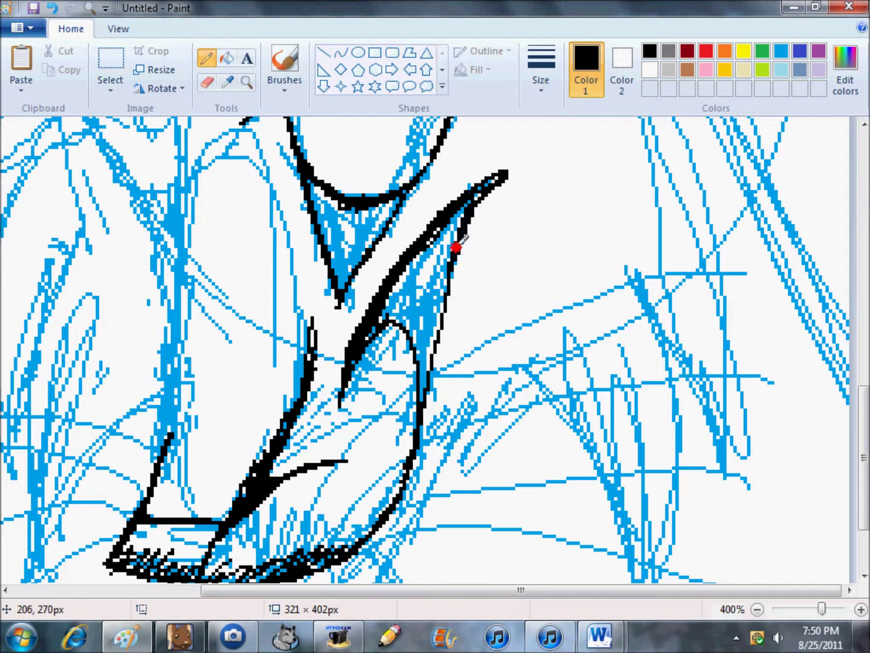
Sharpen the upper tip of the cheek marking with the Eraser.
{"action": "left_click", "coordinate": [208, 83]}
{"action": "left_click", "coordinate": [541, 70]}
{"action": "left_click", "coordinate": [502, 212]}
{"action": "left_click_drag", "start_coordinate": [506, 188], "coordinate": [523, 173]}
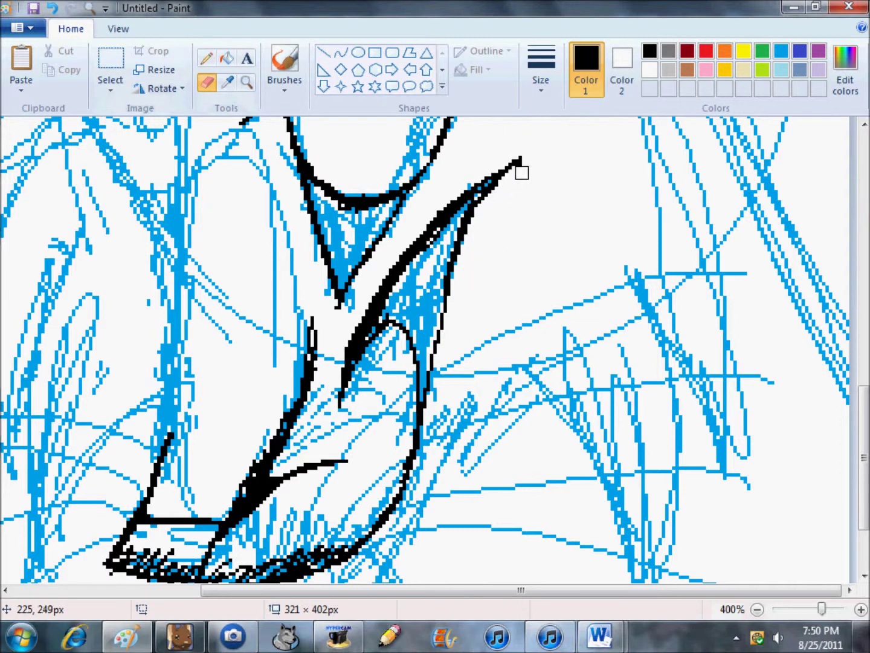
Extend the muzzle's right line upward and trace its left side up to the left eye with the Pencil.
{"action": "left_click", "coordinate": [206, 58]}
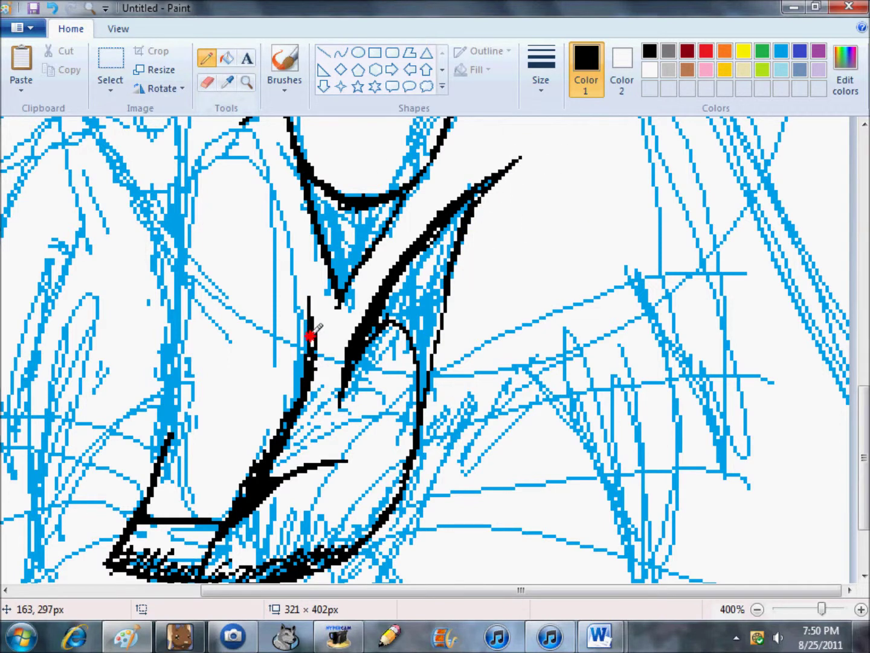
{"action": "left_click_drag", "start_coordinate": [311, 335], "coordinate": [296, 249]}
{"action": "left_click_drag", "start_coordinate": [174, 450], "coordinate": [178, 237]}
Trace the left eye in black, including its thick lids, pointed lower corner and narrow pupil.
{"action": "scroll", "coordinate": [201, 461], "scroll_direction": "up", "scroll_amount": 3}
{"action": "mouse_move", "coordinate": [175, 463]}
{"action": "left_mouse_down"}
{"action": "mouse_move", "coordinate": [143, 215]}
{"action": "mouse_move", "coordinate": [90, 209]}
{"action": "mouse_move", "coordinate": [169, 354]}
{"action": "left_mouse_up"}
{"action": "mouse_move", "coordinate": [64, 273]}
{"action": "left_mouse_down"}
{"action": "mouse_move", "coordinate": [77, 319]}
{"action": "mouse_move", "coordinate": [163, 437]}
{"action": "mouse_move", "coordinate": [172, 355]}
{"action": "mouse_move", "coordinate": [109, 368]}
{"action": "mouse_move", "coordinate": [120, 388]}
{"action": "mouse_move", "coordinate": [91, 337]}
{"action": "mouse_move", "coordinate": [81, 240]}
{"action": "left_mouse_up"}
{"action": "left_click_drag", "start_coordinate": [139, 322], "coordinate": [144, 330]}
{"action": "key", "text": "ctrl+z"}
{"action": "left_click_drag", "start_coordinate": [161, 263], "coordinate": [161, 333]}
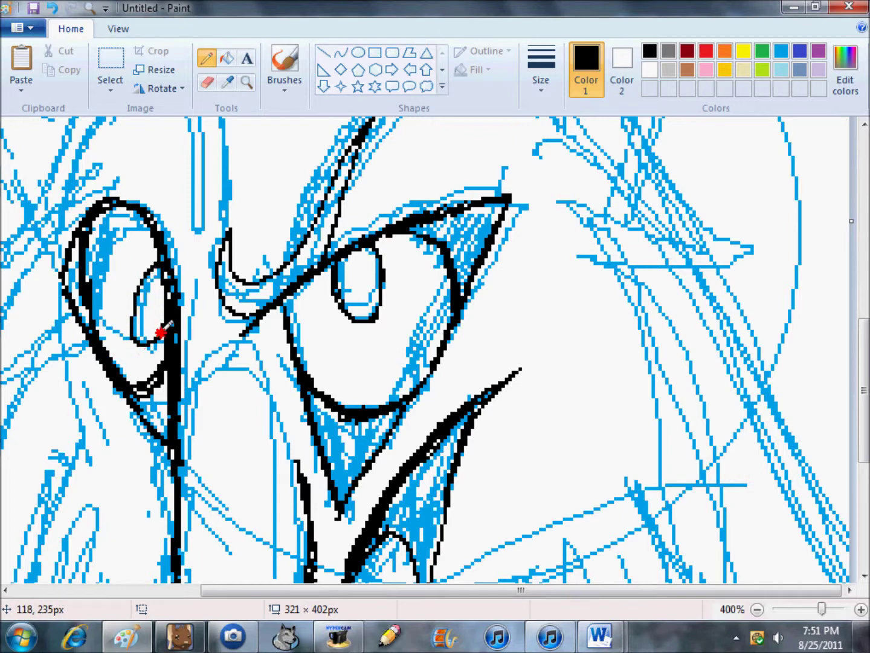
Draw the jaw line rising from under the chin and add short fur strokes along the muzzle's right side.
{"action": "left_click_drag", "start_coordinate": [863, 326], "coordinate": [849, 427]}
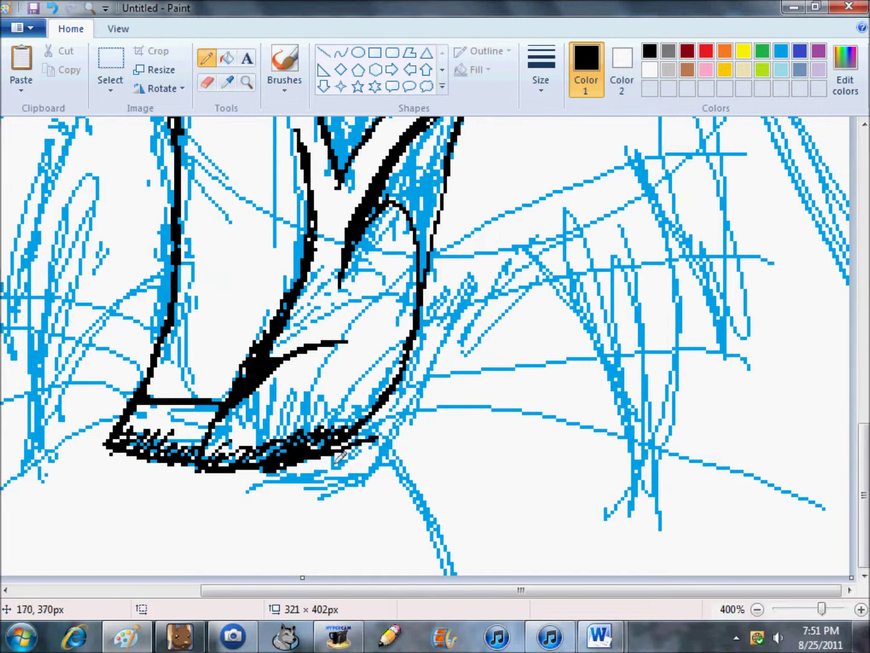
{"action": "left_click_drag", "start_coordinate": [492, 271], "coordinate": [367, 445]}
{"action": "left_click_drag", "start_coordinate": [232, 383], "coordinate": [287, 272]}
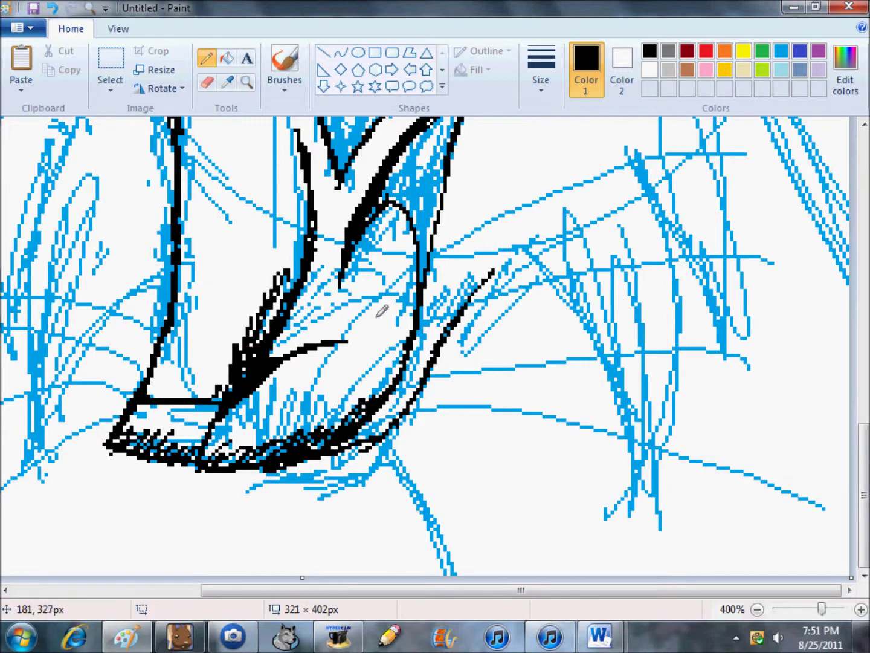
Trace the arched brow above the left eye in black, including the narrow loop hanging from its inner side.
{"action": "mouse_move", "coordinate": [864, 441]}
{"action": "left_mouse_down"}
{"action": "mouse_move", "coordinate": [866, 262]}
{"action": "mouse_move", "coordinate": [866, 273]}
{"action": "left_mouse_up"}
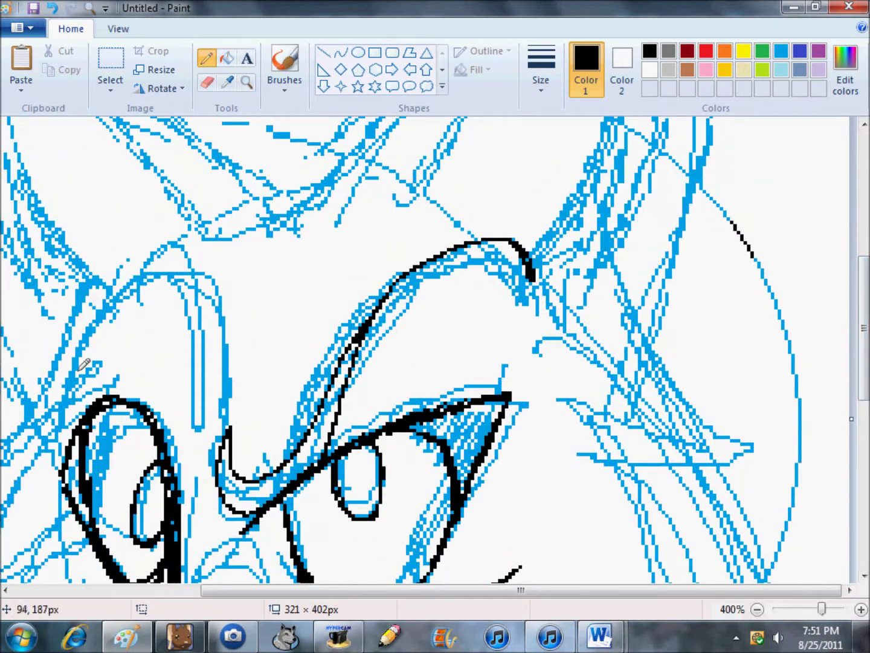
{"action": "left_click_drag", "start_coordinate": [77, 382], "coordinate": [179, 281]}
{"action": "left_click", "coordinate": [865, 124]}
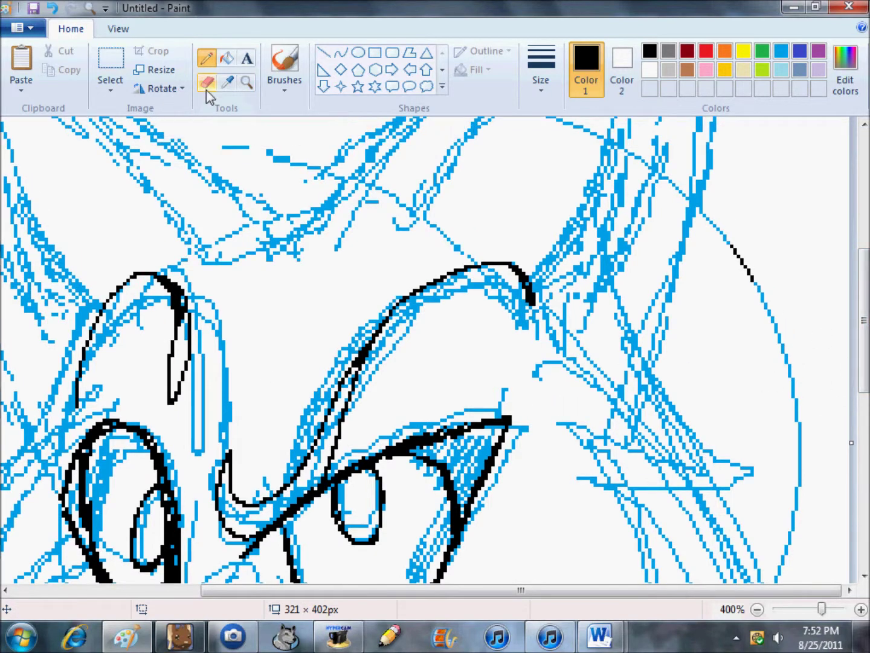
Trace the right ear's inner line and outer edge in black and fill its base and left side with jagged fur strokes.
{"action": "left_click", "coordinate": [206, 58]}
{"action": "left_click_drag", "start_coordinate": [862, 348], "coordinate": [861, 275]}
{"action": "mouse_move", "coordinate": [525, 496]}
{"action": "left_mouse_down"}
{"action": "mouse_move", "coordinate": [641, 354]}
{"action": "mouse_move", "coordinate": [620, 350]}
{"action": "mouse_move", "coordinate": [645, 326]}
{"action": "mouse_move", "coordinate": [616, 341]}
{"action": "mouse_move", "coordinate": [660, 233]}
{"action": "mouse_move", "coordinate": [642, 252]}
{"action": "mouse_move", "coordinate": [691, 185]}
{"action": "mouse_move", "coordinate": [631, 297]}
{"action": "left_mouse_up"}
{"action": "mouse_move", "coordinate": [687, 313]}
{"action": "left_mouse_down"}
{"action": "mouse_move", "coordinate": [607, 494]}
{"action": "mouse_move", "coordinate": [661, 402]}
{"action": "mouse_move", "coordinate": [631, 493]}
{"action": "left_mouse_up"}
{"action": "left_click_drag", "start_coordinate": [862, 275], "coordinate": [861, 266]}
{"action": "mouse_move", "coordinate": [408, 426]}
{"action": "left_mouse_down"}
{"action": "mouse_move", "coordinate": [409, 465]}
{"action": "mouse_move", "coordinate": [535, 259]}
{"action": "mouse_move", "coordinate": [651, 133]}
{"action": "left_mouse_up"}
{"action": "left_click_drag", "start_coordinate": [864, 287], "coordinate": [864, 250]}
{"action": "mouse_move", "coordinate": [651, 250]}
{"action": "left_mouse_down"}
{"action": "mouse_move", "coordinate": [719, 312]}
{"action": "mouse_move", "coordinate": [715, 369]}
{"action": "left_mouse_up"}
{"action": "left_click_drag", "start_coordinate": [864, 262], "coordinate": [864, 329]}
{"action": "mouse_move", "coordinate": [649, 521]}
{"action": "left_mouse_down"}
{"action": "mouse_move", "coordinate": [713, 176]}
{"action": "mouse_move", "coordinate": [645, 517]}
{"action": "left_mouse_up"}
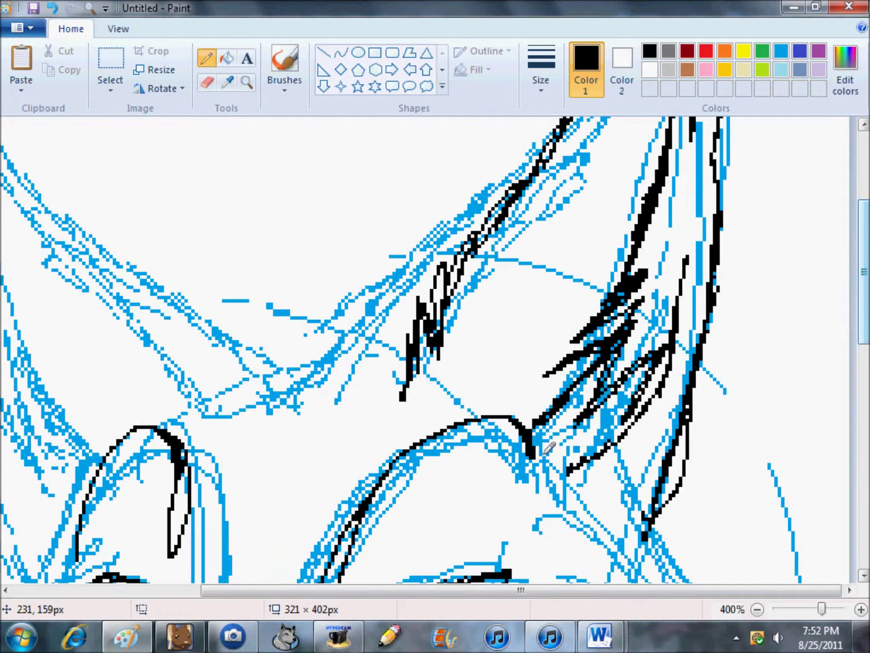
Erase stray lines at the right ear's outer base and pencil the ear's upper-left edge down to the head.
{"action": "left_click", "coordinate": [208, 83]}
{"action": "mouse_move", "coordinate": [701, 412]}
{"action": "left_mouse_down"}
{"action": "mouse_move", "coordinate": [636, 533]}
{"action": "mouse_move", "coordinate": [641, 517]}
{"action": "left_mouse_up"}
{"action": "left_click", "coordinate": [207, 58]}
{"action": "mouse_move", "coordinate": [533, 161]}
{"action": "left_mouse_down"}
{"action": "mouse_move", "coordinate": [540, 158]}
{"action": "mouse_move", "coordinate": [398, 269]}
{"action": "mouse_move", "coordinate": [319, 410]}
{"action": "left_mouse_up"}
{"action": "scroll", "coordinate": [373, 456], "scroll_direction": "up", "scroll_amount": 3}
Trace the left ear's inner outline in black at 300% zoom and add fur strokes at its base.
{"action": "left_click", "coordinate": [246, 82]}
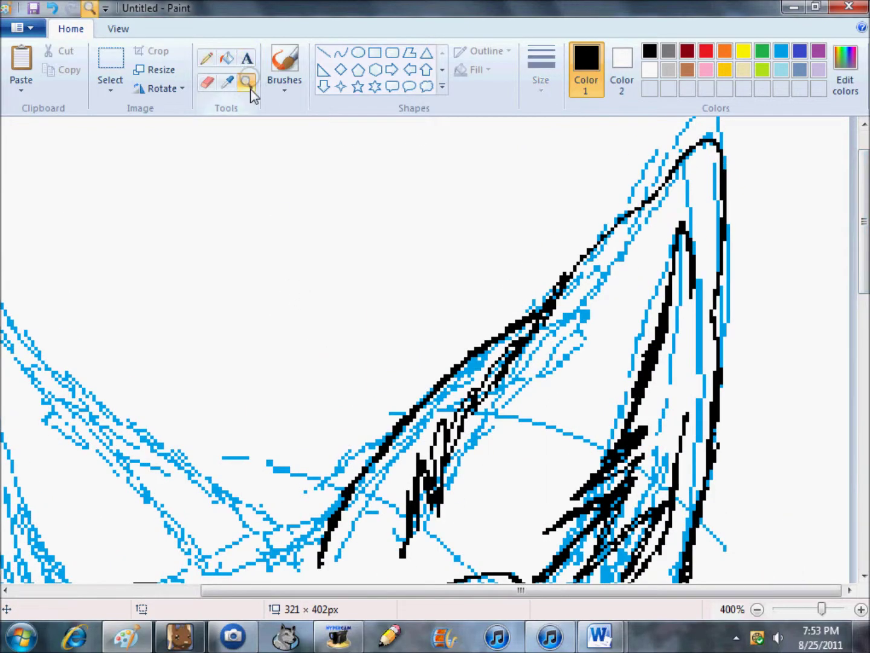
{"action": "right_click", "coordinate": [241, 205]}
{"action": "right_click", "coordinate": [240, 205]}
{"action": "right_click", "coordinate": [240, 206]}
{"action": "left_click", "coordinate": [260, 236]}
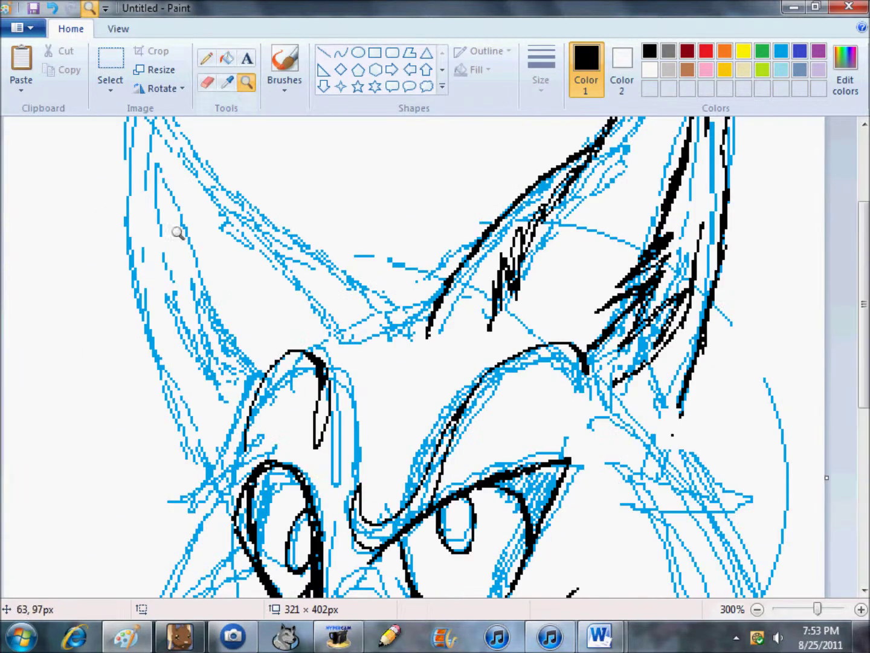
{"action": "left_click", "coordinate": [207, 57]}
{"action": "left_click_drag", "start_coordinate": [151, 158], "coordinate": [255, 373]}
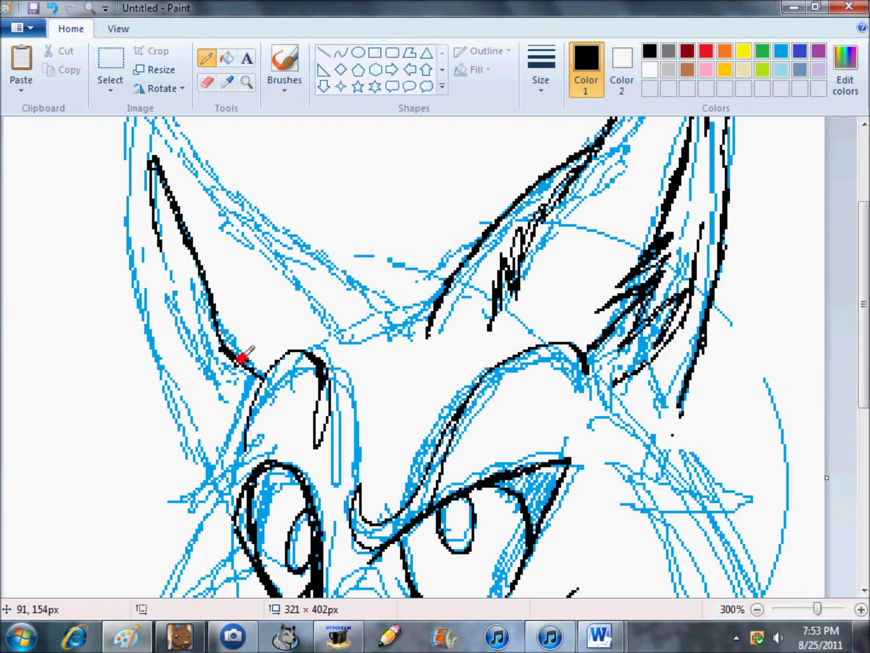
{"action": "mouse_move", "coordinate": [209, 329]}
{"action": "left_mouse_down"}
{"action": "mouse_move", "coordinate": [247, 423]}
{"action": "mouse_move", "coordinate": [239, 416]}
{"action": "left_mouse_up"}
{"action": "left_click_drag", "start_coordinate": [186, 292], "coordinate": [220, 411]}
{"action": "left_click_drag", "start_coordinate": [160, 284], "coordinate": [242, 423]}
Trace the left ear's outer edge, tip and inner-facing slope, and add jagged fur strokes along the slope.
{"action": "mouse_move", "coordinate": [222, 486]}
{"action": "left_mouse_down"}
{"action": "mouse_move", "coordinate": [175, 417]}
{"action": "mouse_move", "coordinate": [134, 159]}
{"action": "left_mouse_up"}
{"action": "left_click_drag", "start_coordinate": [863, 260], "coordinate": [864, 189]}
{"action": "mouse_move", "coordinate": [137, 327]}
{"action": "left_mouse_down"}
{"action": "mouse_move", "coordinate": [136, 295]}
{"action": "mouse_move", "coordinate": [134, 312]}
{"action": "left_mouse_up"}
{"action": "mouse_move", "coordinate": [166, 280]}
{"action": "left_mouse_down"}
{"action": "mouse_move", "coordinate": [315, 415]}
{"action": "mouse_move", "coordinate": [277, 428]}
{"action": "left_mouse_up"}
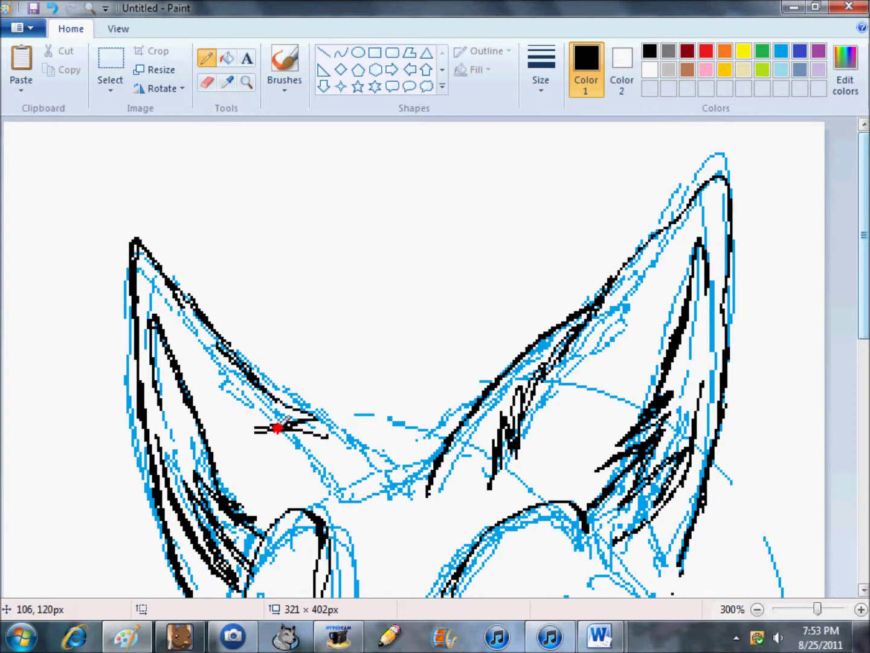
{"action": "mouse_move", "coordinate": [230, 353]}
{"action": "left_mouse_down"}
{"action": "mouse_move", "coordinate": [327, 405]}
{"action": "mouse_move", "coordinate": [268, 394]}
{"action": "mouse_move", "coordinate": [296, 404]}
{"action": "mouse_move", "coordinate": [391, 492]}
{"action": "left_mouse_up"}
{"action": "left_click", "coordinate": [52, 9]}
{"action": "left_click_drag", "start_coordinate": [240, 363], "coordinate": [258, 382]}
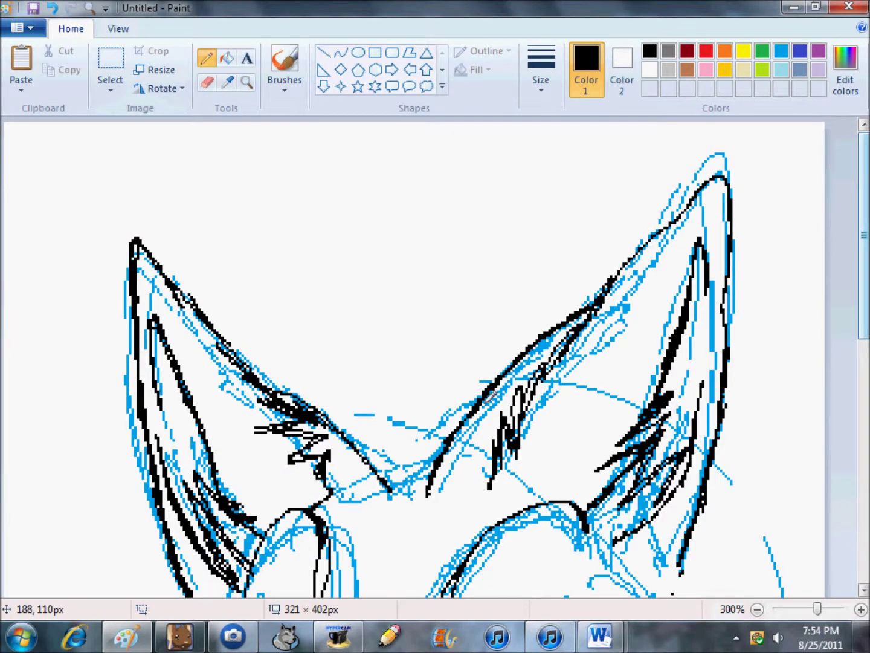
Draw the top-of-head line connecting the two ears.
{"action": "left_click_drag", "start_coordinate": [863, 253], "coordinate": [863, 307]}
{"action": "mouse_move", "coordinate": [349, 381]}
{"action": "left_mouse_down"}
{"action": "mouse_move", "coordinate": [401, 364]}
{"action": "mouse_move", "coordinate": [469, 380]}
{"action": "mouse_move", "coordinate": [317, 369]}
{"action": "left_mouse_up"}
Add short whisker strokes on the muzzle and roughen the upper end of the jaw line with fur strokes.
{"action": "left_click_drag", "start_coordinate": [863, 354], "coordinate": [861, 404]}
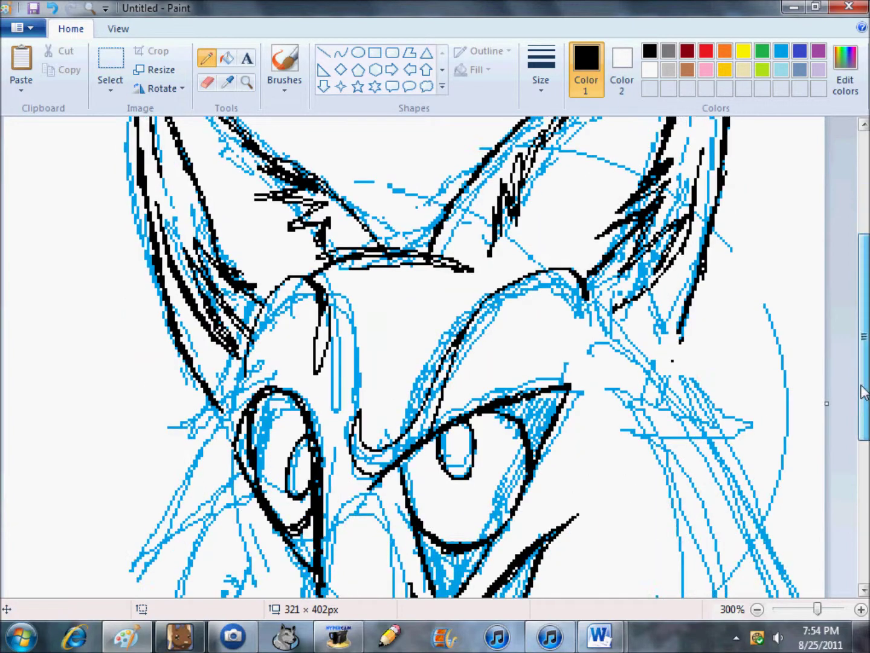
{"action": "scroll", "coordinate": [857, 410], "scroll_direction": "down", "scroll_amount": 5}
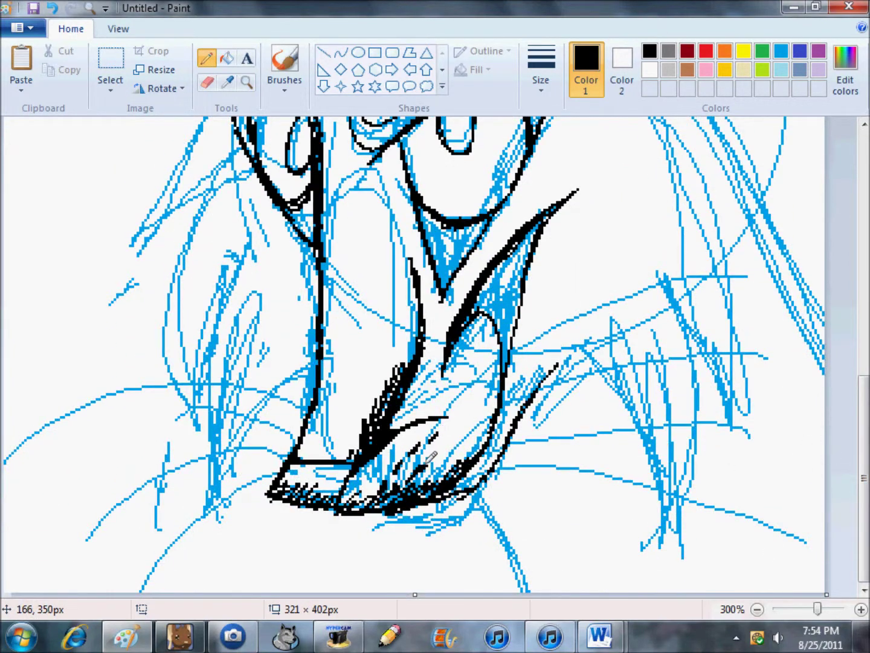
{"action": "mouse_move", "coordinate": [560, 367]}
{"action": "left_mouse_down"}
{"action": "mouse_move", "coordinate": [470, 478]}
{"action": "mouse_move", "coordinate": [486, 470]}
{"action": "mouse_move", "coordinate": [552, 377]}
{"action": "left_mouse_up"}
{"action": "key", "text": "ctrl+z"}
{"action": "left_click_drag", "start_coordinate": [535, 396], "coordinate": [569, 374]}
Trace the pointed fur tuft below the left ear and the thick outer curve of the left cheek.
{"action": "scroll", "coordinate": [831, 306], "scroll_direction": "up", "scroll_amount": 3}
{"action": "mouse_move", "coordinate": [223, 230]}
{"action": "left_mouse_down"}
{"action": "mouse_move", "coordinate": [107, 330]}
{"action": "mouse_move", "coordinate": [205, 302]}
{"action": "mouse_move", "coordinate": [124, 380]}
{"action": "left_mouse_up"}
{"action": "left_click", "coordinate": [53, 11]}
{"action": "mouse_move", "coordinate": [125, 379]}
{"action": "left_mouse_down"}
{"action": "mouse_move", "coordinate": [221, 323]}
{"action": "mouse_move", "coordinate": [180, 582]}
{"action": "left_mouse_up"}
{"action": "mouse_move", "coordinate": [226, 431]}
{"action": "left_mouse_down"}
{"action": "mouse_move", "coordinate": [181, 566]}
{"action": "mouse_move", "coordinate": [183, 592]}
{"action": "left_mouse_up"}
Ink the left cheek's lower fur with curved strokes meeting in a point and a line joining the muzzle.
{"action": "left_click_drag", "start_coordinate": [864, 415], "coordinate": [864, 479]}
{"action": "left_click_drag", "start_coordinate": [194, 373], "coordinate": [220, 504]}
{"action": "left_click_drag", "start_coordinate": [297, 404], "coordinate": [221, 501]}
{"action": "mouse_move", "coordinate": [222, 179]}
{"action": "left_mouse_down"}
{"action": "mouse_move", "coordinate": [136, 335]}
{"action": "mouse_move", "coordinate": [159, 384]}
{"action": "left_mouse_up"}
{"action": "left_click_drag", "start_coordinate": [214, 304], "coordinate": [182, 420]}
{"action": "left_click_drag", "start_coordinate": [161, 416], "coordinate": [175, 452]}
{"action": "left_click_drag", "start_coordinate": [191, 392], "coordinate": [222, 527]}
{"action": "left_click_drag", "start_coordinate": [233, 392], "coordinate": [219, 503]}
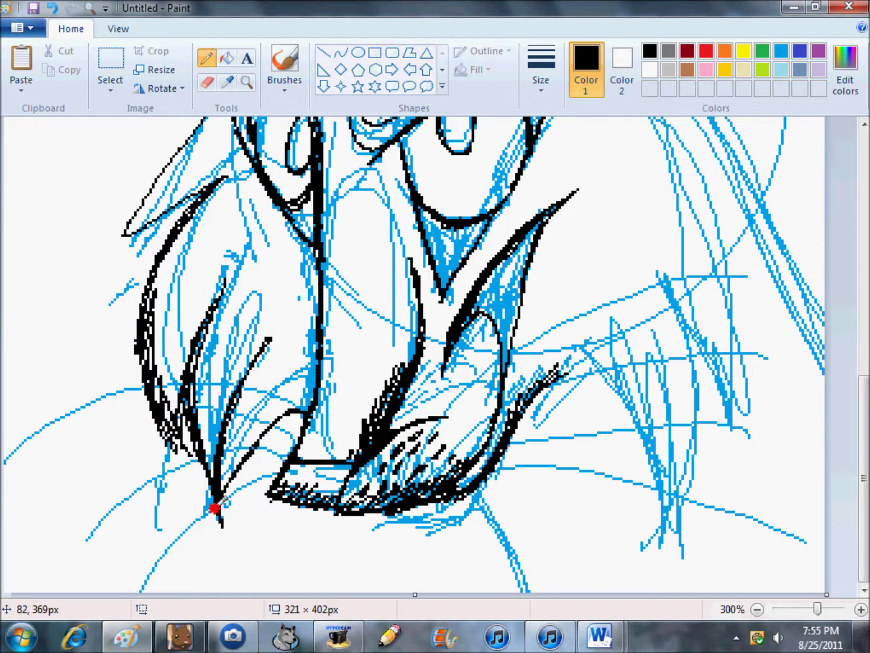
Thicken the left cheek tuft and trace the right cheek's pointed fur tufts from the ear base down to the jaw.
{"action": "scroll", "coordinate": [845, 325], "scroll_direction": "up", "scroll_amount": 3}
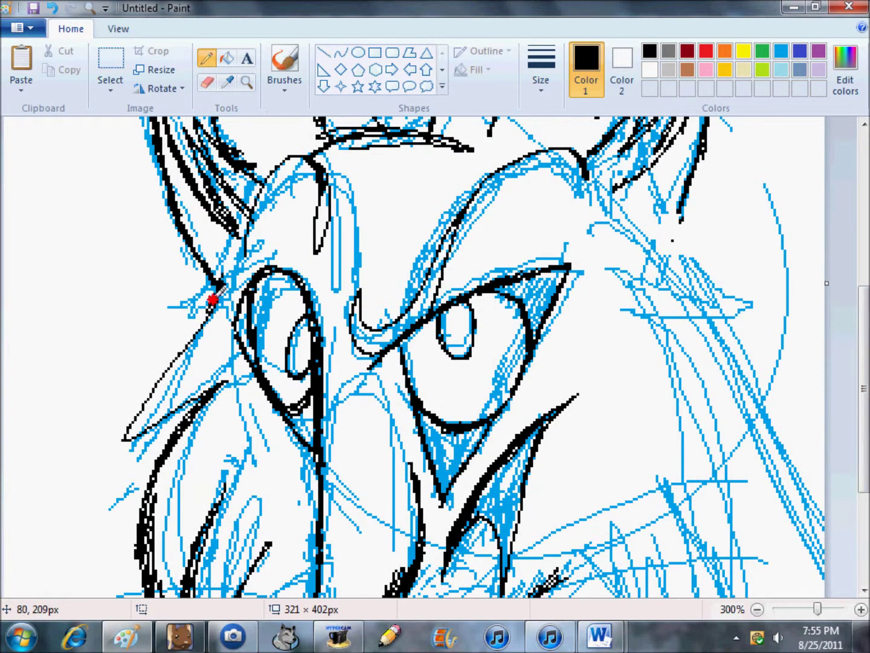
{"action": "mouse_move", "coordinate": [677, 199]}
{"action": "left_mouse_down"}
{"action": "mouse_move", "coordinate": [680, 278]}
{"action": "mouse_move", "coordinate": [635, 258]}
{"action": "mouse_move", "coordinate": [680, 311]}
{"action": "left_mouse_up"}
{"action": "left_click_drag", "start_coordinate": [862, 419], "coordinate": [863, 498]}
{"action": "mouse_move", "coordinate": [550, 400]}
{"action": "left_mouse_down"}
{"action": "mouse_move", "coordinate": [631, 477]}
{"action": "mouse_move", "coordinate": [680, 339]}
{"action": "left_mouse_up"}
{"action": "left_click_drag", "start_coordinate": [657, 167], "coordinate": [695, 383]}
{"action": "mouse_move", "coordinate": [584, 401]}
{"action": "left_mouse_down"}
{"action": "mouse_move", "coordinate": [645, 546]}
{"action": "mouse_move", "coordinate": [679, 369]}
{"action": "mouse_move", "coordinate": [656, 495]}
{"action": "mouse_move", "coordinate": [724, 463]}
{"action": "mouse_move", "coordinate": [697, 241]}
{"action": "left_mouse_up"}
{"action": "left_click_drag", "start_coordinate": [863, 415], "coordinate": [862, 327]}
{"action": "mouse_move", "coordinate": [645, 345]}
{"action": "left_mouse_down"}
{"action": "mouse_move", "coordinate": [705, 452]}
{"action": "mouse_move", "coordinate": [678, 297]}
{"action": "left_mouse_up"}
Shade the lower left cheek with dense black fur strokes running from its point up along the muzzle.
{"action": "left_click", "coordinate": [247, 82]}
{"action": "right_click", "coordinate": [261, 252]}
{"action": "right_click", "coordinate": [262, 253]}
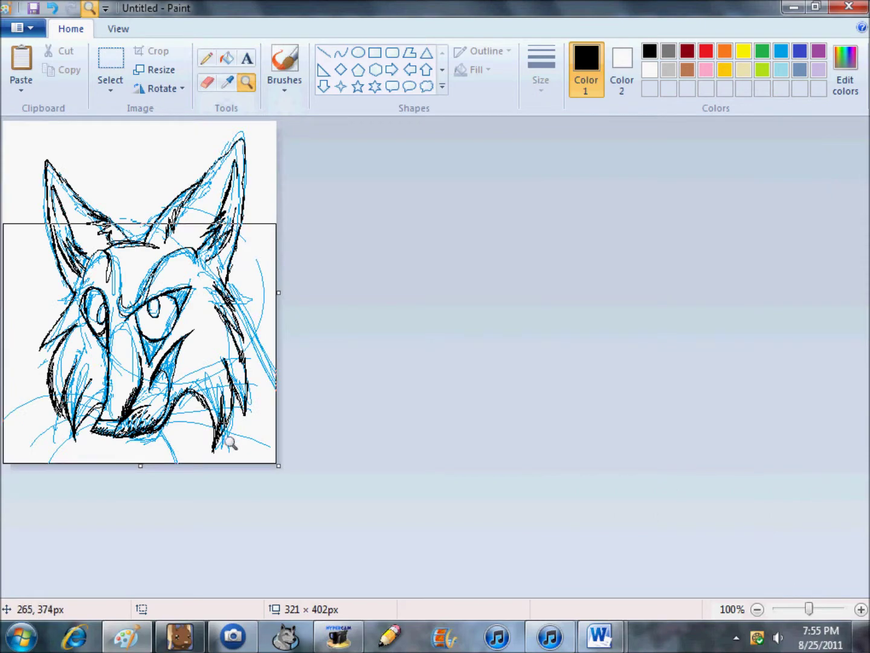
{"action": "left_click", "coordinate": [269, 431]}
{"action": "left_click", "coordinate": [206, 58]}
{"action": "mouse_move", "coordinate": [229, 465]}
{"action": "left_mouse_down"}
{"action": "mouse_move", "coordinate": [309, 374]}
{"action": "mouse_move", "coordinate": [313, 336]}
{"action": "left_mouse_up"}
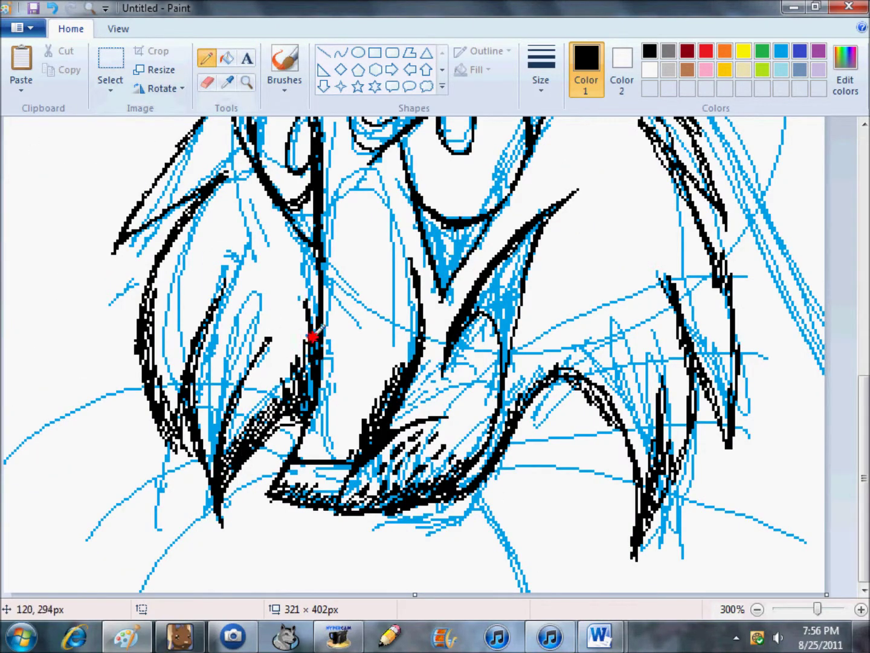
{"action": "left_click", "coordinate": [247, 82]}
{"action": "right_click", "coordinate": [192, 222]}
{"action": "right_click", "coordinate": [192, 222]}
{"action": "left_click", "coordinate": [115, 393]}
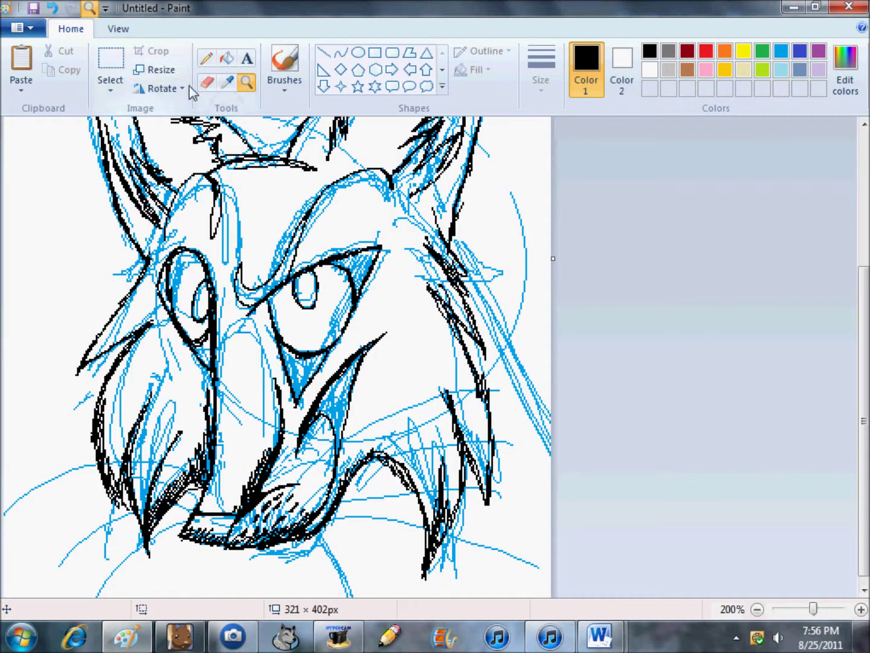
Redraw the left cheek's outer fur curve closer to the face and trace the neck lines beside the right cheek and below the muzzle.
{"action": "left_click", "coordinate": [207, 82]}
{"action": "left_click_drag", "start_coordinate": [108, 378], "coordinate": [111, 494]}
{"action": "left_click", "coordinate": [205, 58]}
{"action": "left_click_drag", "start_coordinate": [123, 362], "coordinate": [113, 385]}
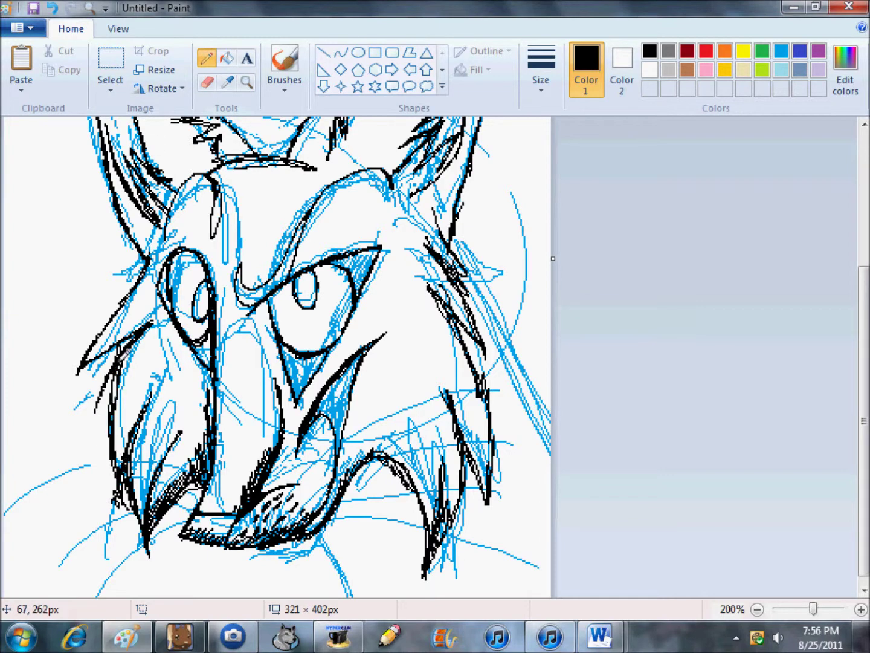
{"action": "left_click_drag", "start_coordinate": [479, 277], "coordinate": [522, 399]}
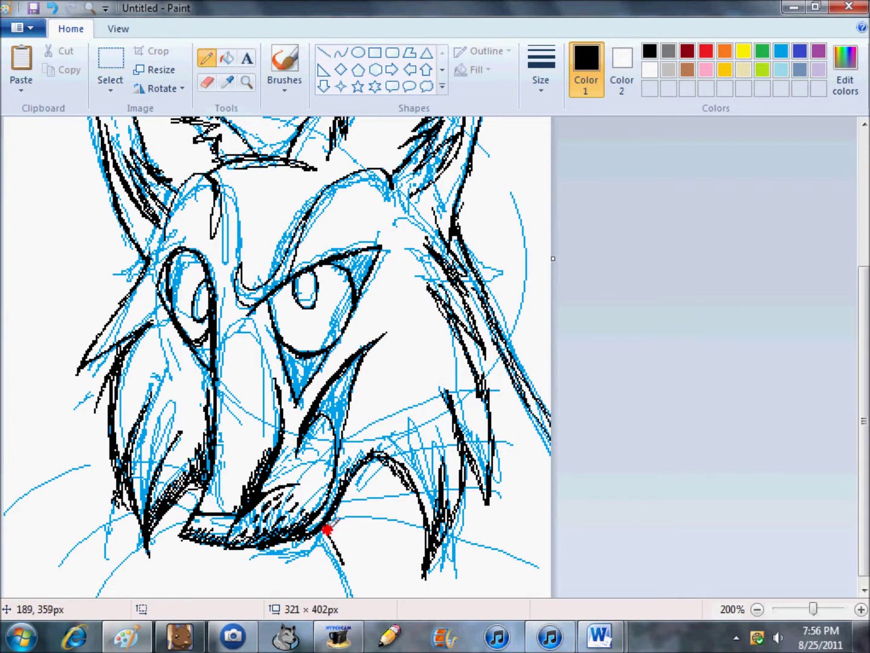
Remove the blue sketch by cutting and pasting the whole drawing as a transparent selection with blue as the background color.
{"action": "left_click", "coordinate": [247, 82]}
{"action": "right_click", "coordinate": [206, 316]}
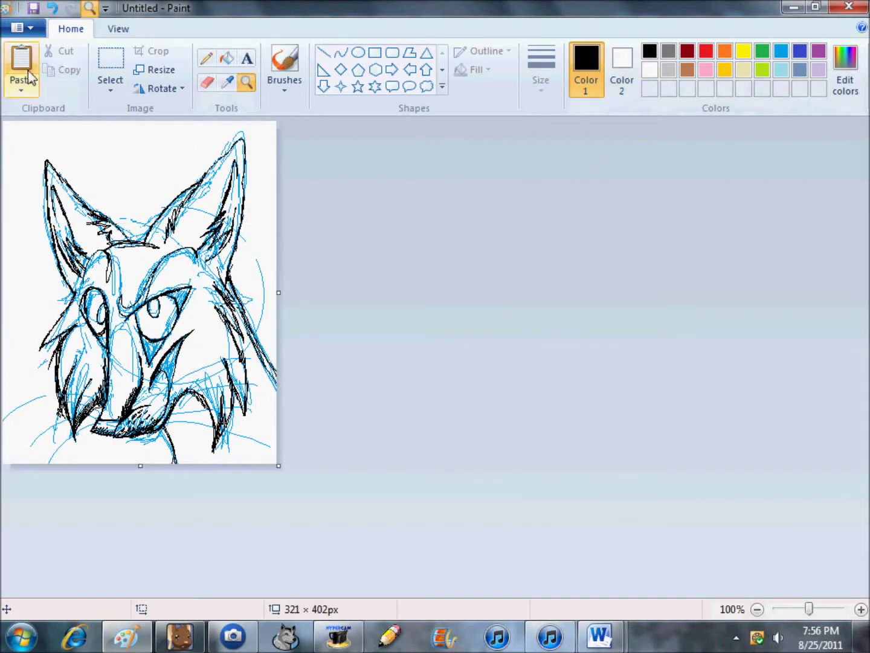
{"action": "left_click", "coordinate": [110, 89]}
{"action": "left_click", "coordinate": [143, 188]}
{"action": "key", "text": "ctrl+x"}
{"action": "key", "text": "ctrl+v"}
{"action": "right_click", "coordinate": [780, 51]}
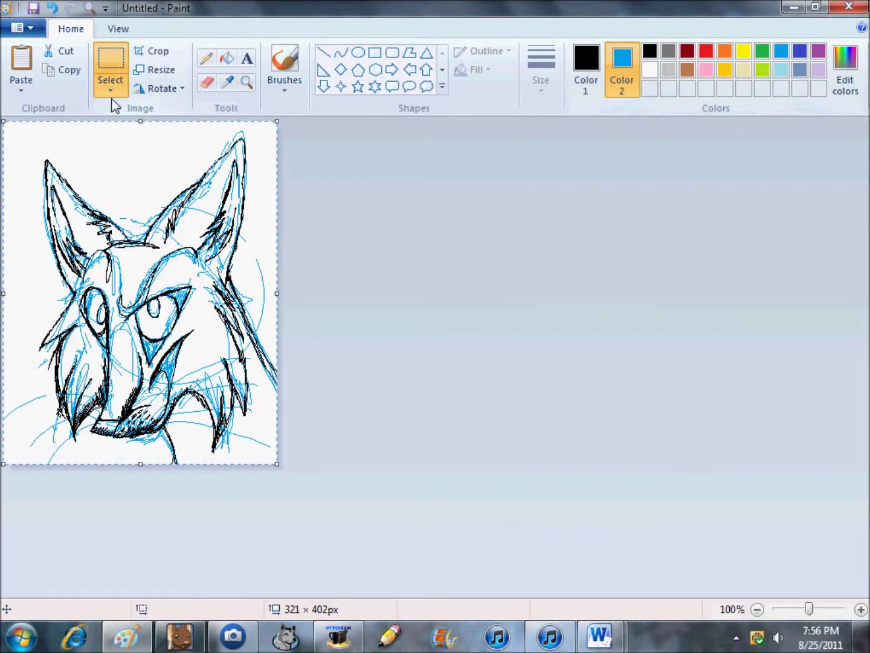
{"action": "left_click", "coordinate": [111, 90]}
{"action": "left_click", "coordinate": [147, 244]}
{"action": "left_click", "coordinate": [111, 90]}
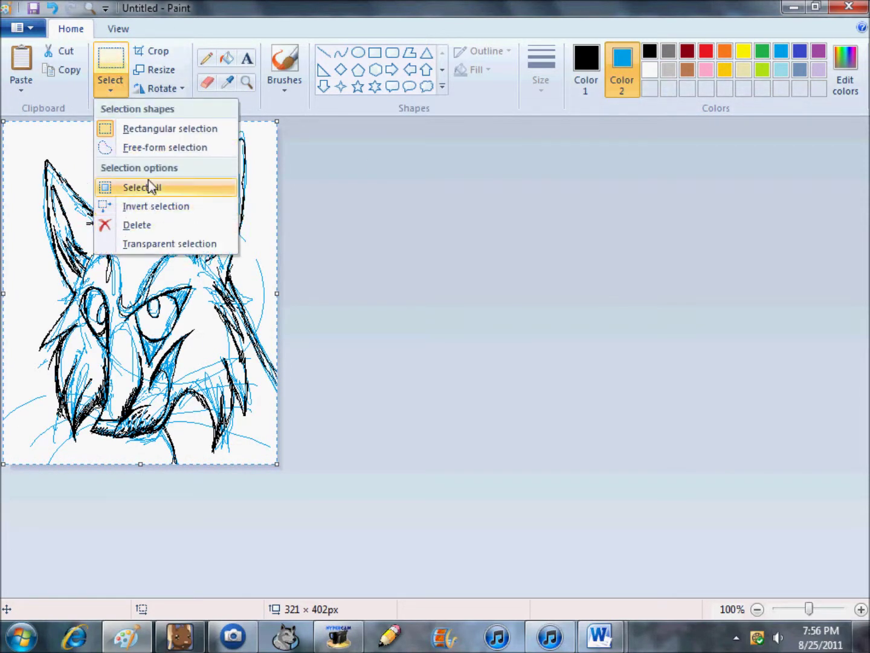
{"action": "left_click", "coordinate": [151, 244]}
Reset the secondary color to white and fill the pupils, eye corners, brow shapes and cheek marking with black.
{"action": "left_click", "coordinate": [247, 82]}
{"action": "left_click", "coordinate": [228, 352]}
{"action": "left_click", "coordinate": [649, 69]}
{"action": "left_click", "coordinate": [227, 57]}
{"action": "left_click", "coordinate": [305, 362]}
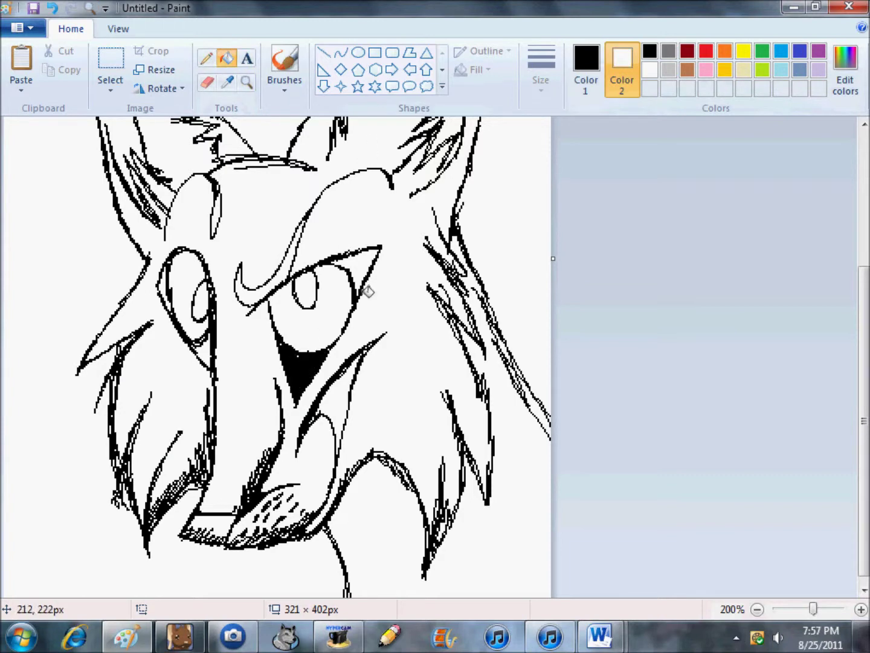
{"action": "left_click", "coordinate": [361, 270]}
{"action": "left_click", "coordinate": [307, 291]}
{"action": "left_click", "coordinate": [253, 288]}
{"action": "left_click", "coordinate": [203, 299]}
{"action": "left_click", "coordinate": [166, 287]}
{"action": "left_click", "coordinate": [341, 387]}
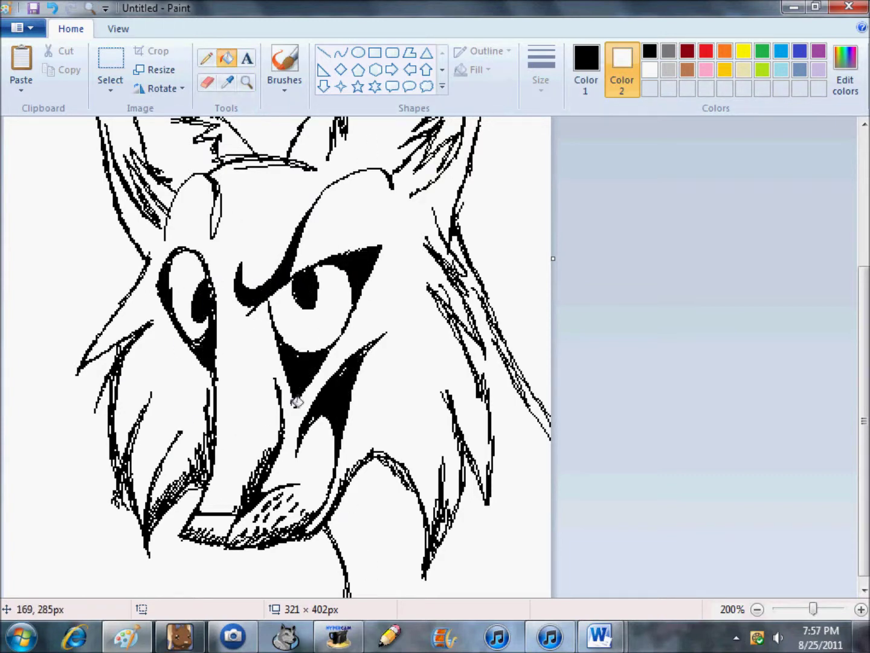
{"action": "left_click", "coordinate": [217, 209]}
Hatch the left cheek's outer edge, the tuft above it and the outer base of the left ear in black.
{"action": "left_click", "coordinate": [246, 84]}
{"action": "right_click", "coordinate": [491, 224]}
{"action": "left_click", "coordinate": [194, 304]}
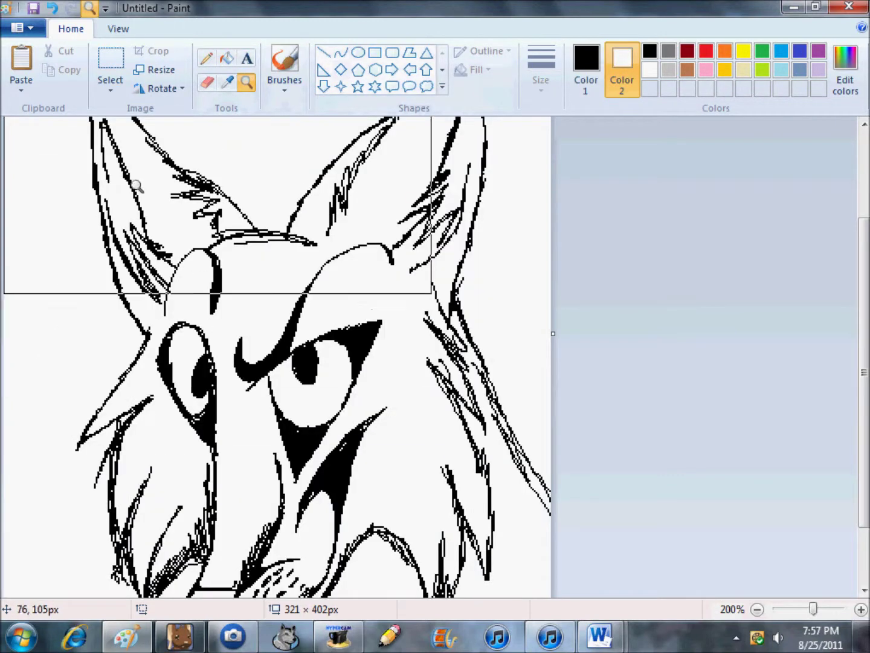
{"action": "left_click", "coordinate": [207, 58]}
{"action": "left_click_drag", "start_coordinate": [91, 433], "coordinate": [120, 534]}
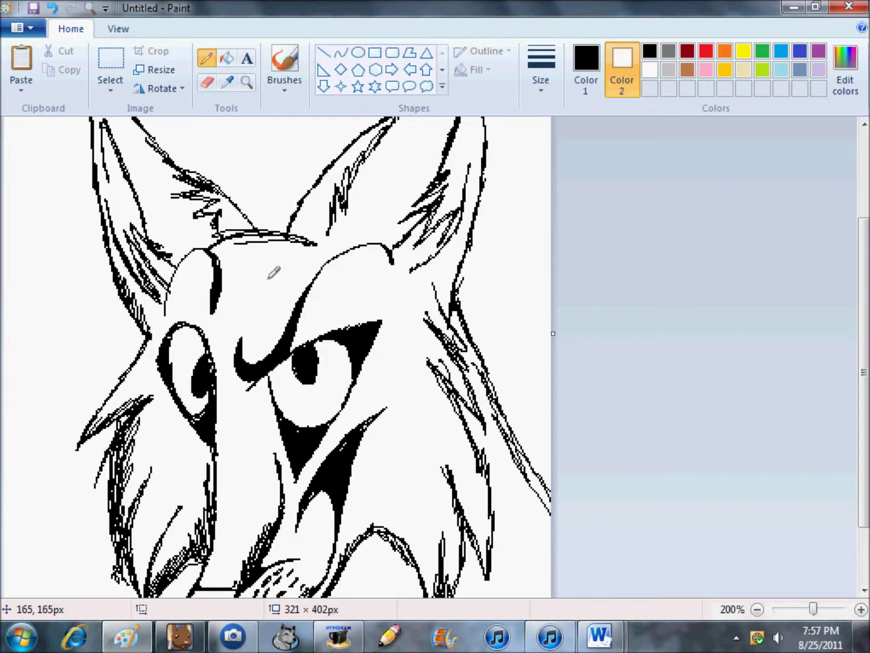
Add black fur strokes at the outer base of the right ear and along its inner base above the forehead.
{"action": "left_click_drag", "start_coordinate": [439, 310], "coordinate": [469, 236]}
{"action": "left_click_drag", "start_coordinate": [315, 219], "coordinate": [336, 171]}
{"action": "left_click_drag", "start_coordinate": [310, 240], "coordinate": [299, 252]}
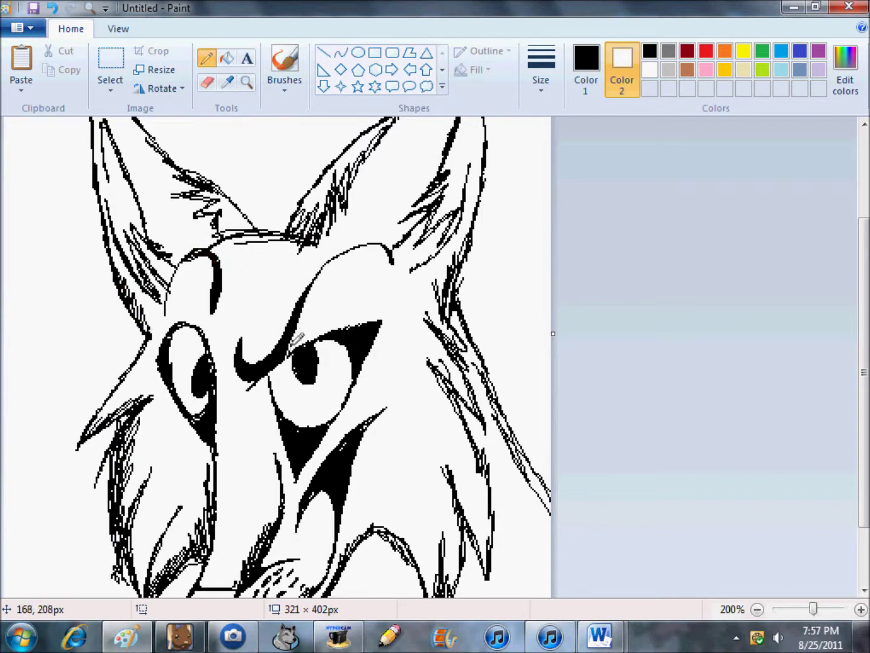
Shade the neck area beneath the right cheek with dense vertical strokes and thicken the right cheek's fur tufts.
{"action": "scroll", "coordinate": [795, 229], "scroll_direction": "down", "scroll_amount": 3}
{"action": "mouse_move", "coordinate": [321, 483]}
{"action": "left_mouse_down"}
{"action": "mouse_move", "coordinate": [365, 474]}
{"action": "mouse_move", "coordinate": [367, 457]}
{"action": "mouse_move", "coordinate": [384, 517]}
{"action": "mouse_move", "coordinate": [434, 564]}
{"action": "left_mouse_up"}
{"action": "left_click_drag", "start_coordinate": [502, 402], "coordinate": [463, 290]}
{"action": "left_click_drag", "start_coordinate": [346, 572], "coordinate": [355, 495]}
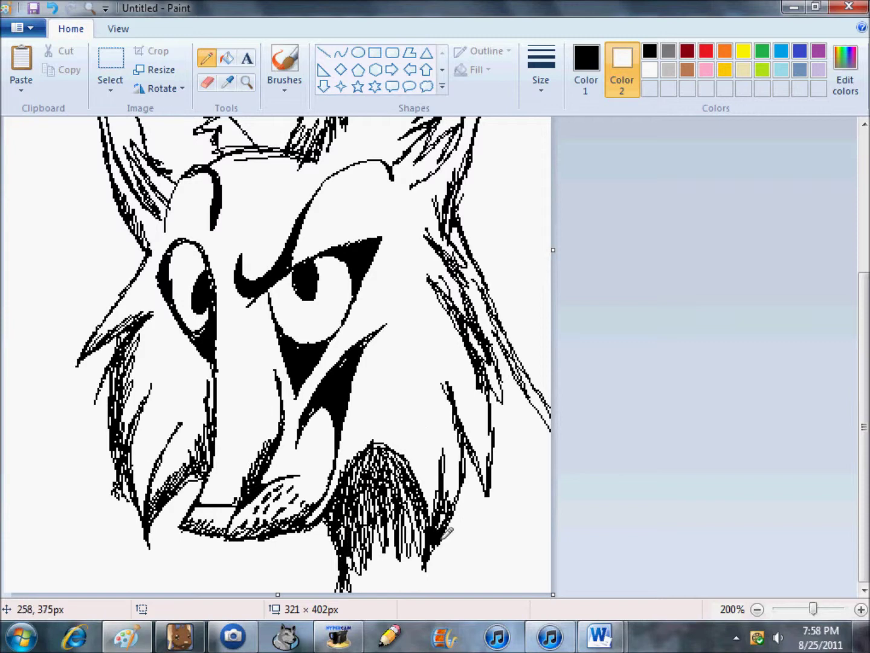
Shade the top of the left eye with short black hatching strokes.
{"action": "key", "text": "ctrl+z"}
{"action": "key", "text": "ctrl+z"}
{"action": "left_click_drag", "start_coordinate": [184, 248], "coordinate": [179, 261]}
{"action": "mouse_move", "coordinate": [268, 292]}
{"action": "left_mouse_down"}
{"action": "mouse_move", "coordinate": [302, 280]}
{"action": "mouse_move", "coordinate": [322, 253]}
{"action": "left_mouse_up"}
{"action": "key", "text": "ctrl+z"}
{"action": "key", "text": "ctrl+z"}
{"action": "key", "text": "ctrl+z"}
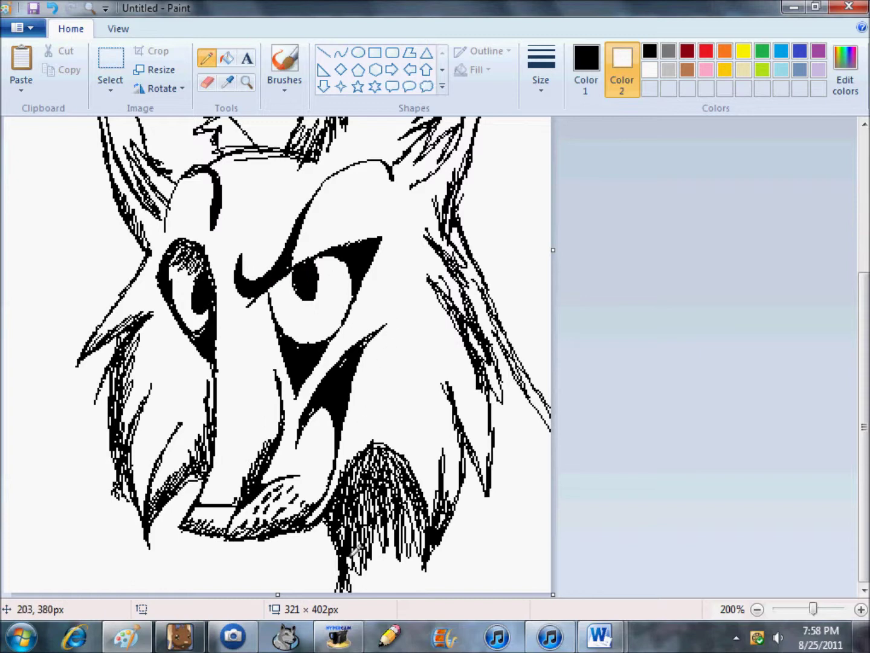
Shade the upper part of the right eye around the pupil with short black hatching strokes.
{"action": "left_click_drag", "start_coordinate": [273, 301], "coordinate": [290, 276]}
{"action": "left_click_drag", "start_coordinate": [347, 283], "coordinate": [323, 270]}
{"action": "left_click_drag", "start_coordinate": [290, 284], "coordinate": [291, 295]}
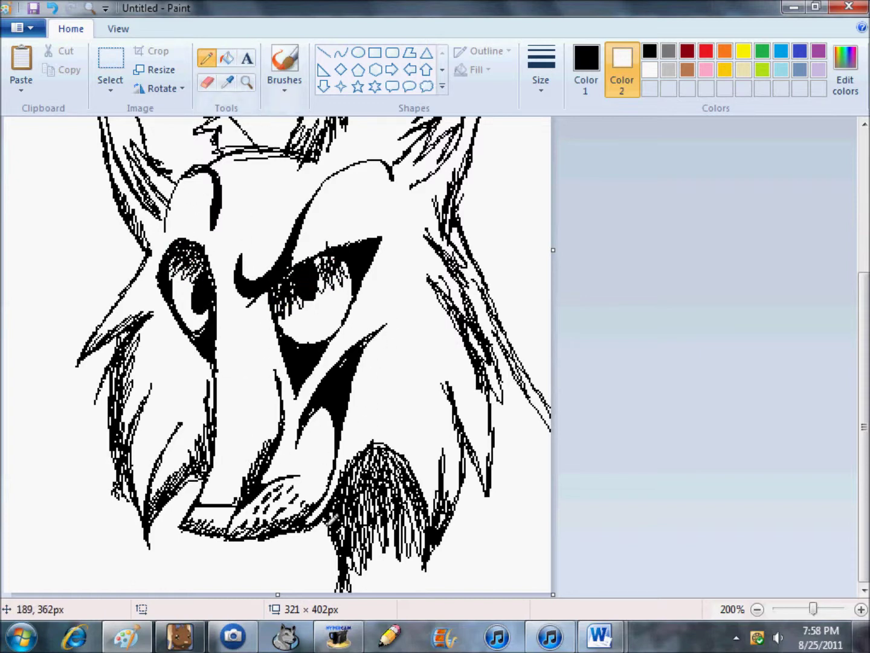
Redraw the right ear's upper outline to a sharp tip and hatch the inner edges of both ears.
{"action": "left_click", "coordinate": [247, 82]}
{"action": "right_click", "coordinate": [232, 175]}
{"action": "left_click", "coordinate": [226, 171]}
{"action": "left_click", "coordinate": [208, 83]}
{"action": "left_click", "coordinate": [207, 59]}
{"action": "left_click_drag", "start_coordinate": [465, 161], "coordinate": [405, 232]}
{"action": "left_click", "coordinate": [207, 82]}
{"action": "left_click", "coordinate": [206, 58]}
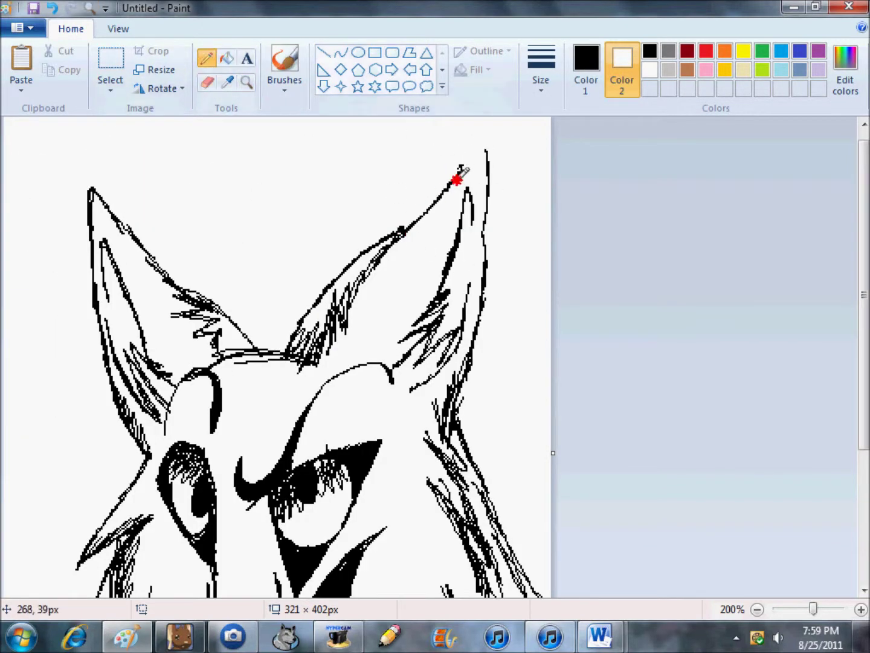
{"action": "mouse_move", "coordinate": [109, 266]}
{"action": "left_mouse_down"}
{"action": "mouse_move", "coordinate": [112, 257]}
{"action": "mouse_move", "coordinate": [111, 266]}
{"action": "left_mouse_up"}
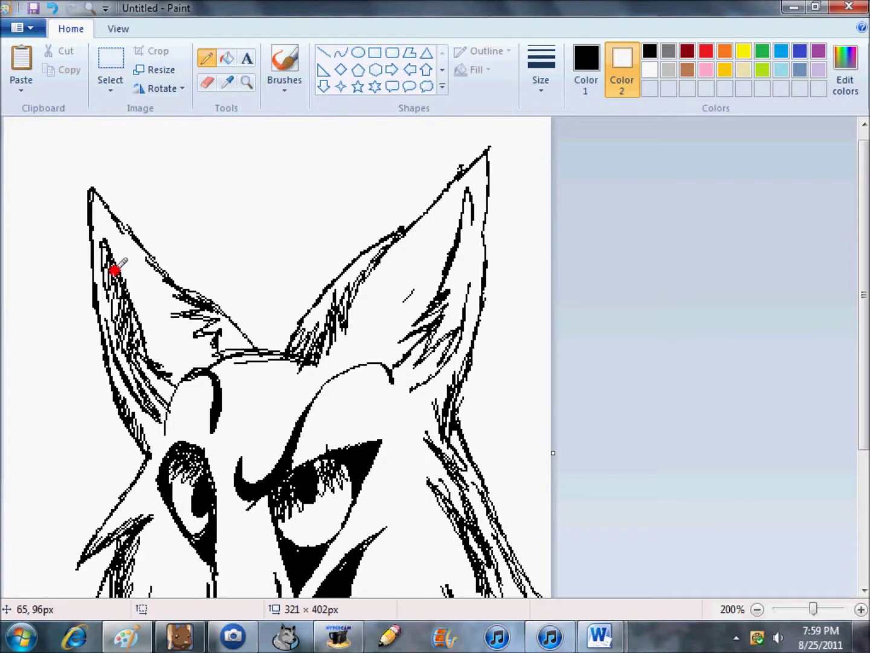
{"action": "left_click_drag", "start_coordinate": [457, 259], "coordinate": [462, 217]}
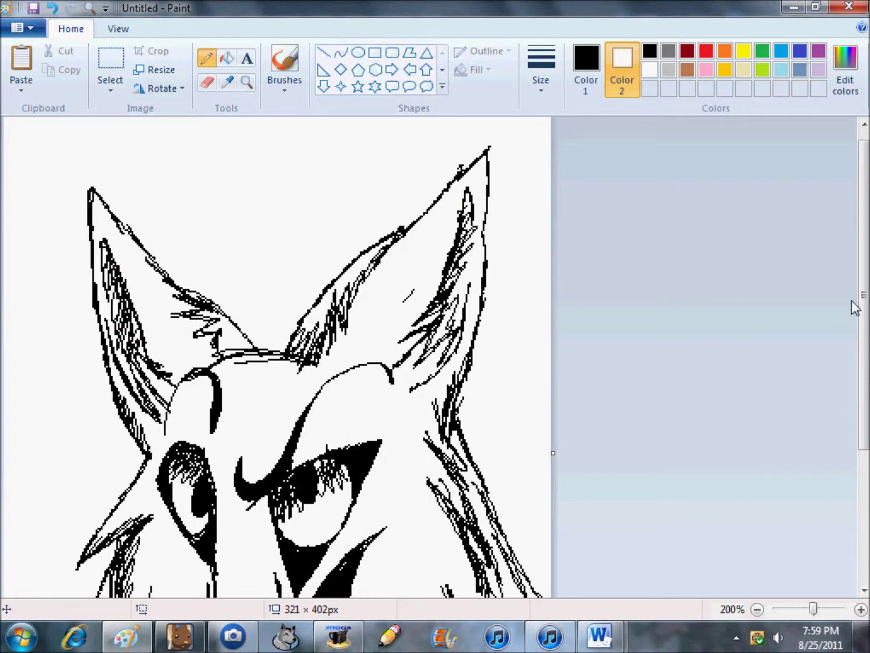
Recolor all the black line art to dark gray with an enlarged color-replacing eraser.
{"action": "scroll", "coordinate": [853, 312], "scroll_direction": "down", "scroll_amount": 3}
{"action": "left_click", "coordinate": [586, 69]}
{"action": "left_click", "coordinate": [668, 51]}
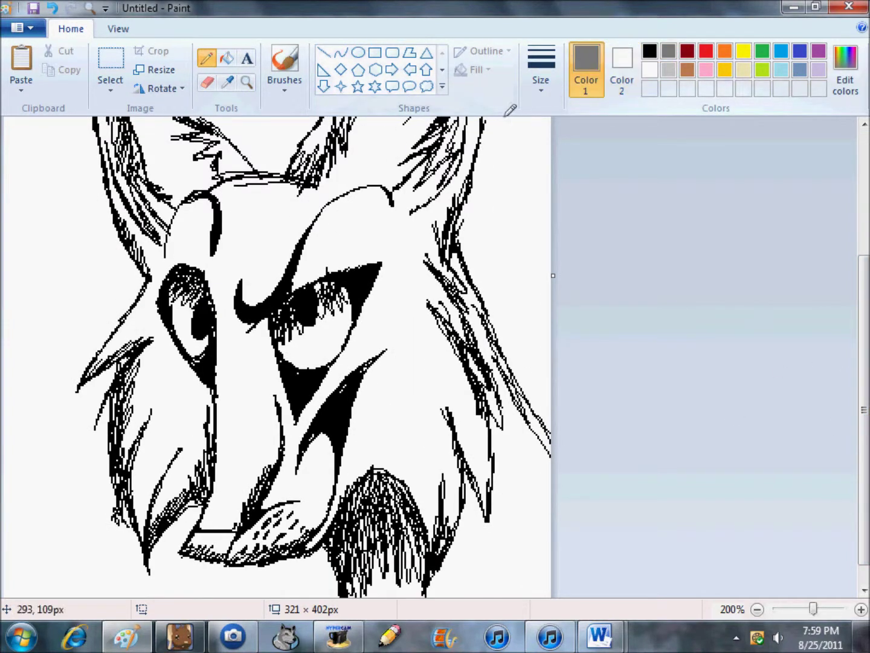
{"action": "left_click", "coordinate": [622, 69]}
{"action": "left_click", "coordinate": [668, 51]}
{"action": "left_click", "coordinate": [586, 70]}
{"action": "left_click", "coordinate": [651, 51]}
{"action": "left_click", "coordinate": [247, 82]}
{"action": "right_click", "coordinate": [181, 205]}
{"action": "left_click", "coordinate": [207, 82]}
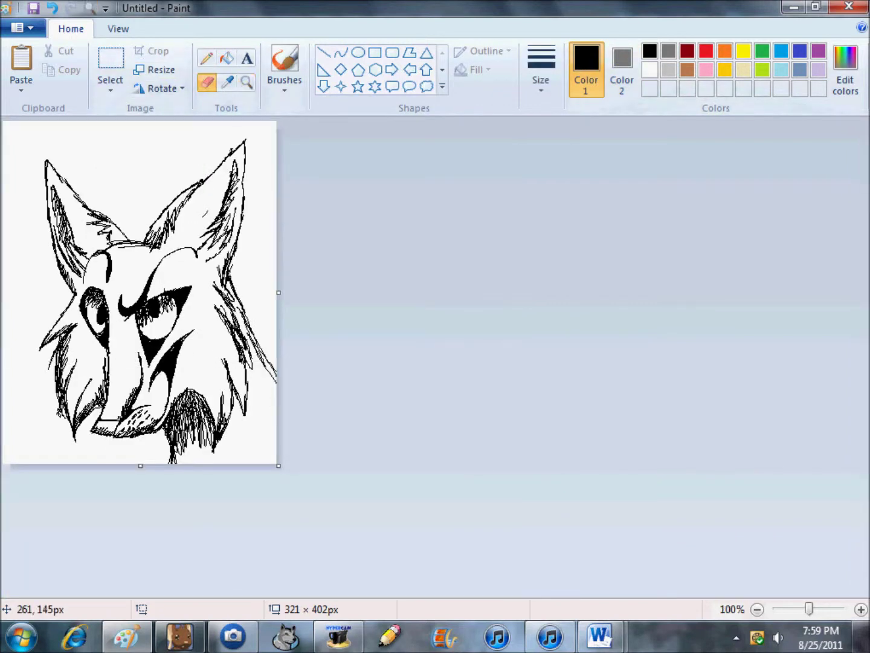
{"action": "key", "text": "ctrl+plus"}
{"action": "mouse_move", "coordinate": [66, 144]}
{"action": "left_mouse_down"}
{"action": "mouse_move", "coordinate": [117, 236]}
{"action": "mouse_move", "coordinate": [264, 90]}
{"action": "left_mouse_up"}
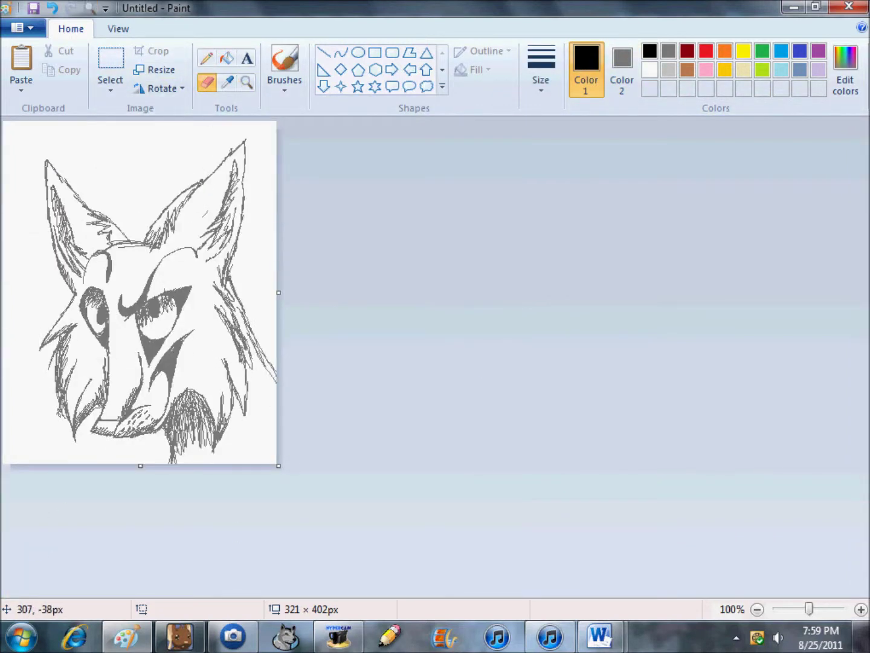
Fill the open area of the nose with light pink.
{"action": "left_click", "coordinate": [247, 81]}
{"action": "left_click", "coordinate": [103, 414]}
{"action": "triple_click", "coordinate": [245, 348]}
{"action": "left_click", "coordinate": [245, 348]}
{"action": "left_click", "coordinate": [706, 70]}
{"action": "left_click", "coordinate": [226, 58]}
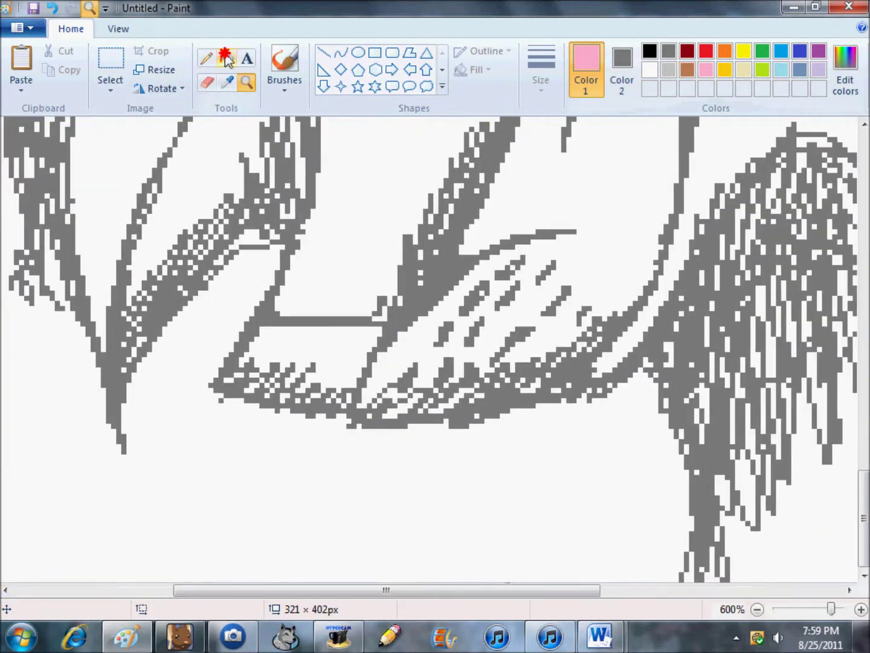
{"action": "left_click", "coordinate": [311, 375]}
{"action": "left_click", "coordinate": [286, 396]}
Replace the leftover white gaps in the nose's hatching with pink using the color-replacing eraser.
{"action": "left_click", "coordinate": [622, 69]}
{"action": "left_click", "coordinate": [651, 69]}
{"action": "left_click", "coordinate": [208, 82]}
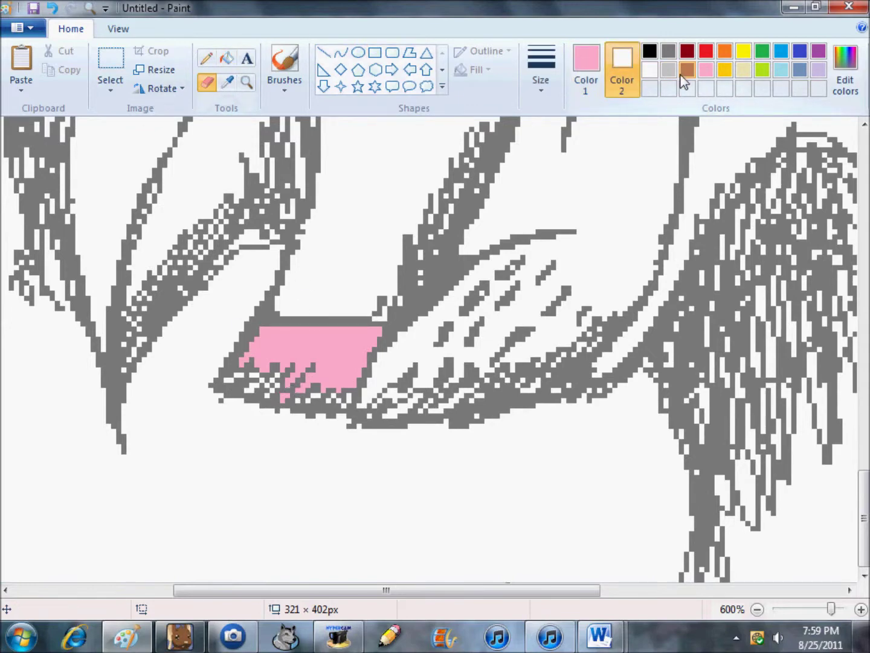
{"action": "left_click", "coordinate": [705, 69]}
{"action": "left_click", "coordinate": [585, 69]}
{"action": "left_click", "coordinate": [651, 70]}
{"action": "left_click", "coordinate": [538, 72]}
{"action": "mouse_move", "coordinate": [249, 357]}
{"action": "left_mouse_down"}
{"action": "mouse_move", "coordinate": [316, 393]}
{"action": "mouse_move", "coordinate": [234, 378]}
{"action": "left_mouse_up"}
Replace the white gaps in the upper hatching of both eyes with red using the color-replacing eraser.
{"action": "left_click", "coordinate": [246, 82]}
{"action": "right_click", "coordinate": [327, 365]}
{"action": "right_click", "coordinate": [328, 364]}
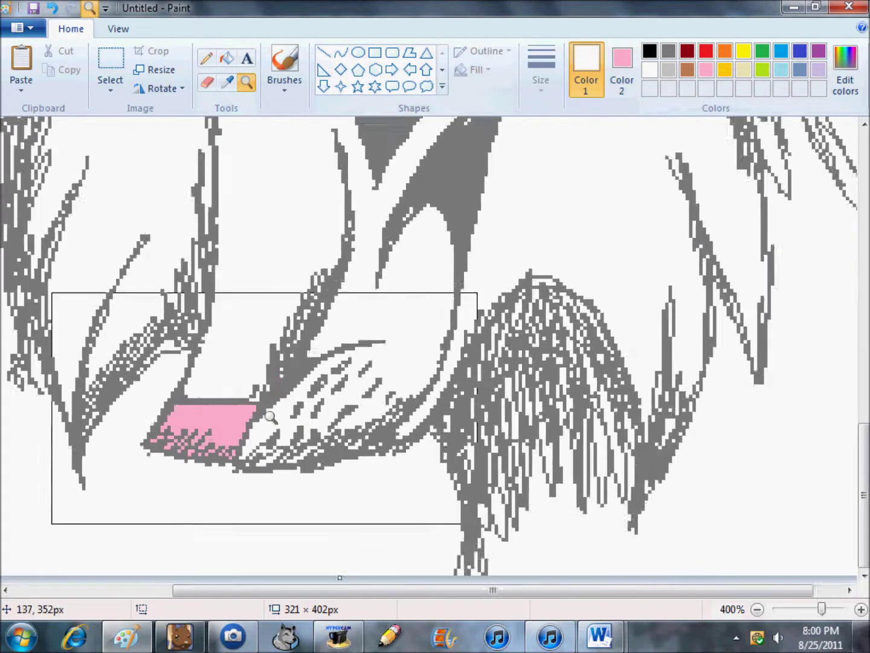
{"action": "right_click", "coordinate": [327, 364]}
{"action": "right_click", "coordinate": [327, 365]}
{"action": "right_click", "coordinate": [327, 365]}
{"action": "triple_click", "coordinate": [236, 311]}
{"action": "left_click", "coordinate": [622, 57]}
{"action": "left_click", "coordinate": [705, 50]}
{"action": "scroll", "coordinate": [324, 350], "scroll_direction": "up", "scroll_amount": 3}
{"action": "left_click", "coordinate": [207, 82]}
{"action": "mouse_move", "coordinate": [313, 399]}
{"action": "left_mouse_down"}
{"action": "mouse_move", "coordinate": [338, 288]}
{"action": "mouse_move", "coordinate": [315, 315]}
{"action": "mouse_move", "coordinate": [347, 323]}
{"action": "mouse_move", "coordinate": [427, 264]}
{"action": "mouse_move", "coordinate": [447, 318]}
{"action": "left_mouse_up"}
{"action": "mouse_move", "coordinate": [139, 266]}
{"action": "left_mouse_down"}
{"action": "mouse_move", "coordinate": [85, 275]}
{"action": "mouse_move", "coordinate": [106, 238]}
{"action": "mouse_move", "coordinate": [82, 323]}
{"action": "left_mouse_up"}
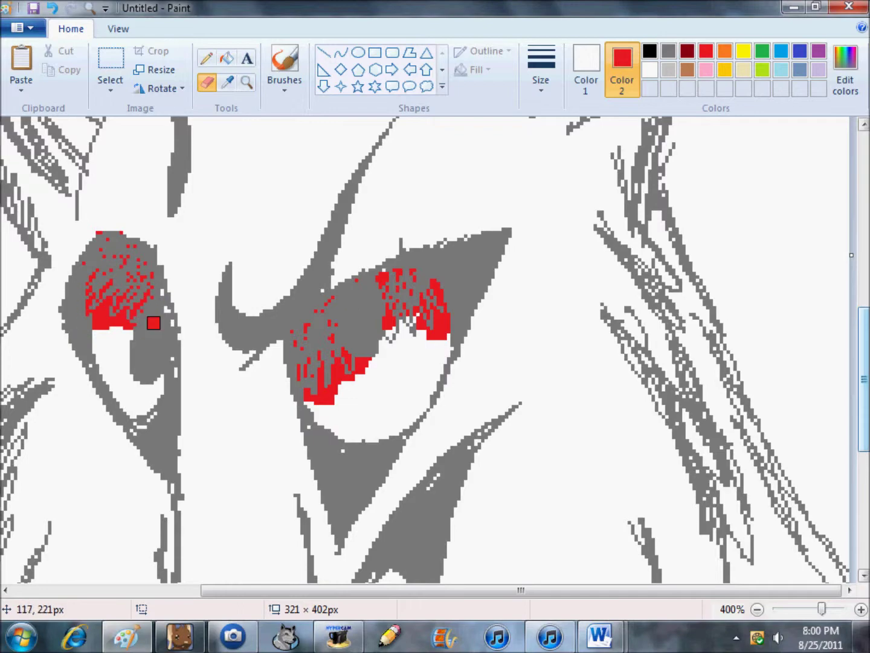
Color the remaining white of both irises red, filling the open area of the left eye.
{"action": "left_click_drag", "start_coordinate": [141, 410], "coordinate": [133, 399]}
{"action": "right_click", "coordinate": [395, 375]}
{"action": "left_click", "coordinate": [207, 83]}
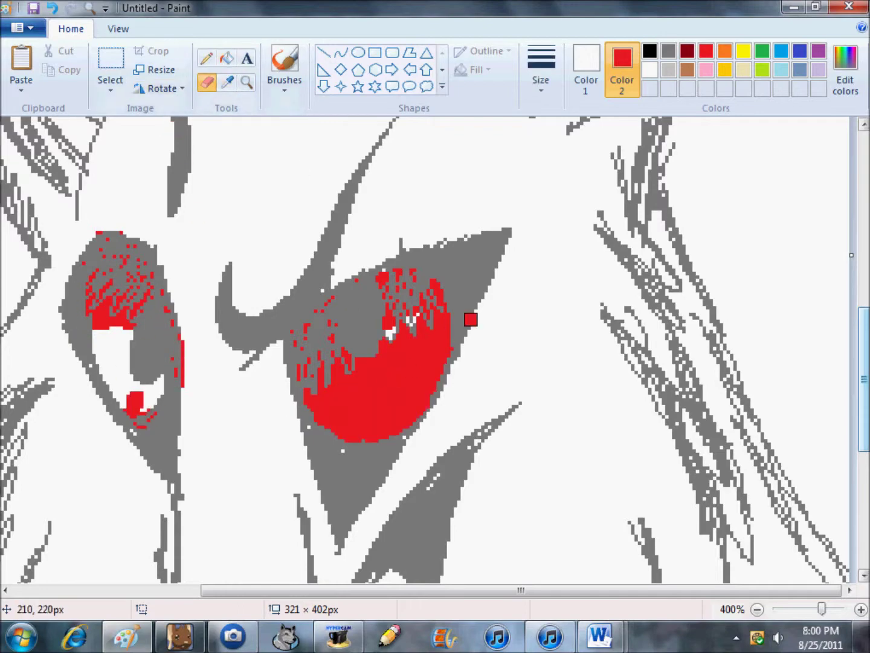
{"action": "left_click", "coordinate": [226, 59]}
{"action": "right_click", "coordinate": [111, 366]}
Paint a thick white highlight across the upper pupil of each eye with the Pencil.
{"action": "left_click", "coordinate": [246, 82]}
{"action": "right_click", "coordinate": [233, 349]}
{"action": "left_click", "coordinate": [345, 290]}
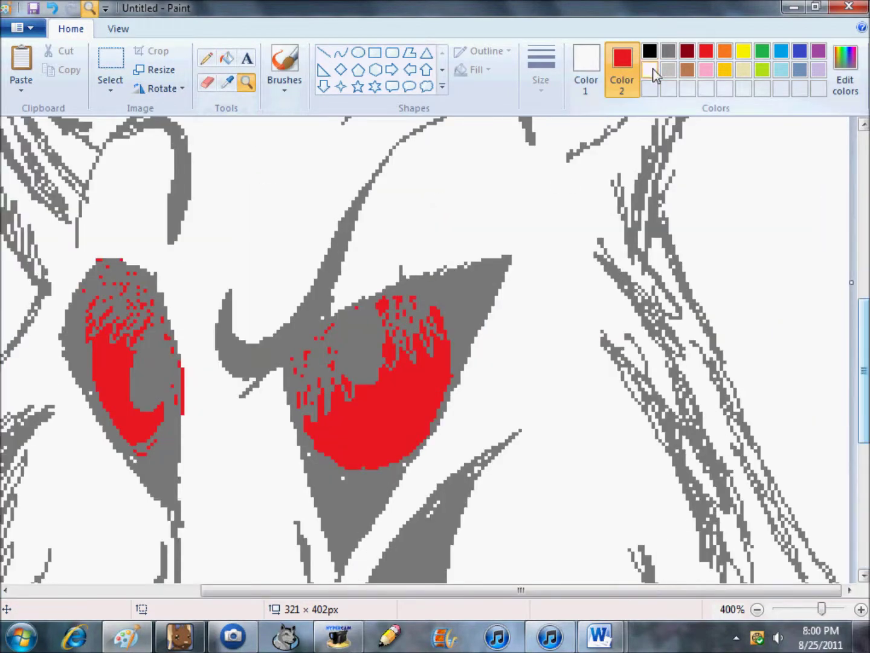
{"action": "left_click", "coordinate": [650, 70]}
{"action": "left_click", "coordinate": [585, 70]}
{"action": "left_click", "coordinate": [551, 75]}
{"action": "left_click", "coordinate": [569, 225]}
{"action": "left_click_drag", "start_coordinate": [396, 318], "coordinate": [389, 319]}
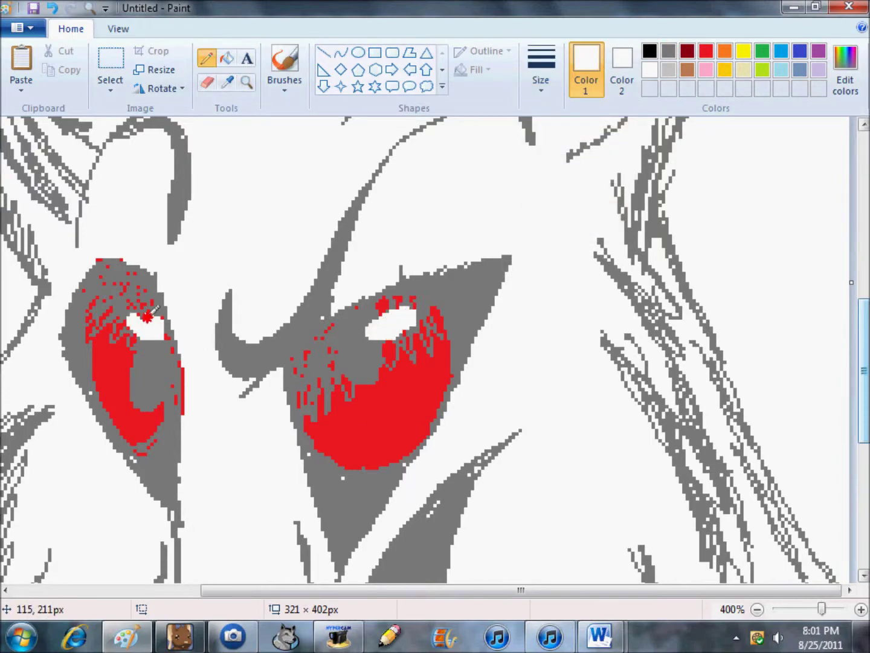
{"action": "left_click_drag", "start_coordinate": [155, 321], "coordinate": [145, 319]}
Shade the left cheek's inner fur with light gray.
{"action": "left_click", "coordinate": [246, 83]}
{"action": "right_click", "coordinate": [300, 287]}
{"action": "right_click", "coordinate": [299, 287]}
{"action": "left_click", "coordinate": [162, 457]}
{"action": "left_click", "coordinate": [161, 457]}
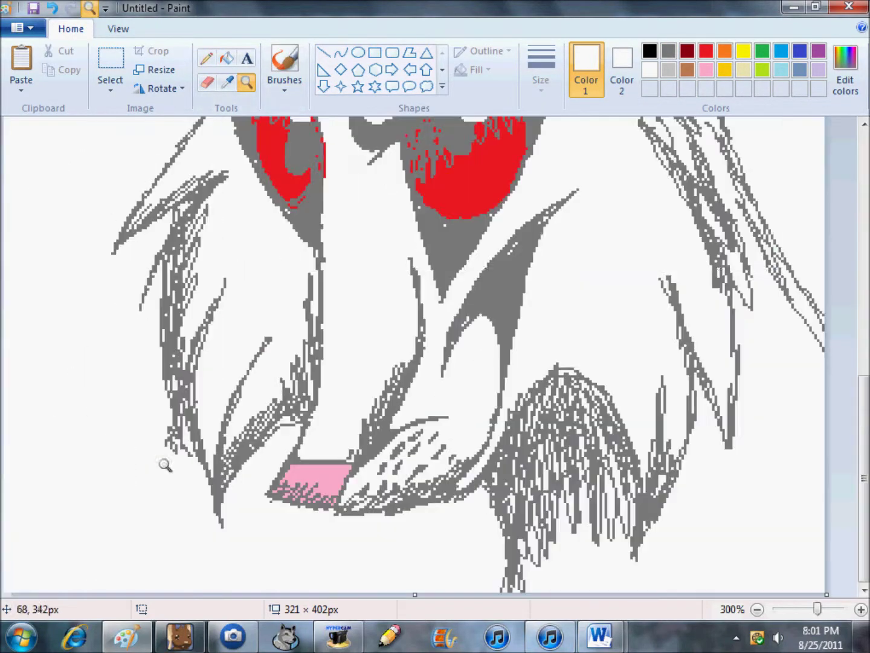
{"action": "left_click", "coordinate": [622, 70]}
{"action": "left_click", "coordinate": [669, 70]}
{"action": "left_click", "coordinate": [208, 82]}
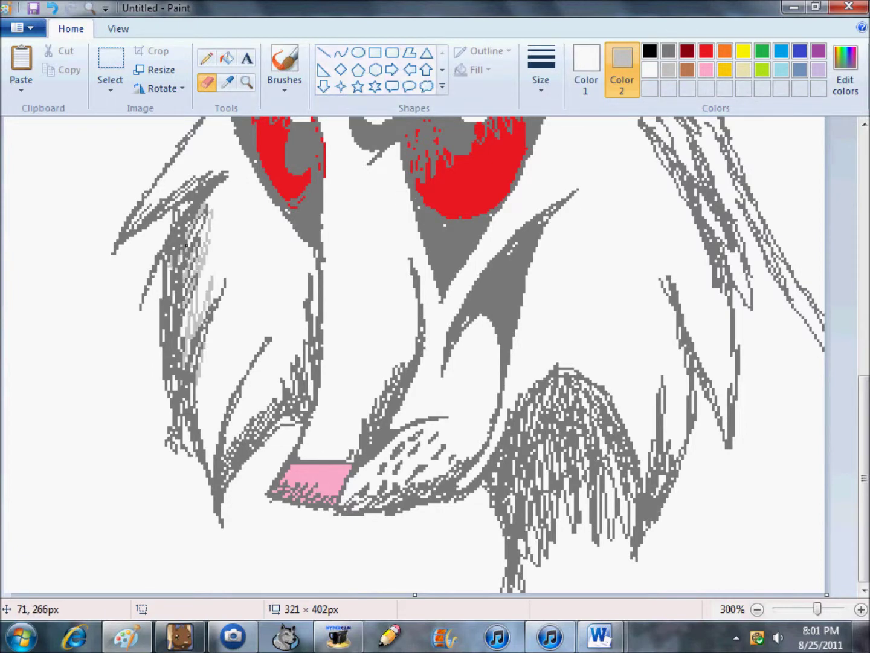
Draw thin dark gray whiskers curving outward from both sides of the muzzle.
{"action": "key", "text": "ctrl+Page_Down"}
{"action": "key", "text": "ctrl+Page_Down"}
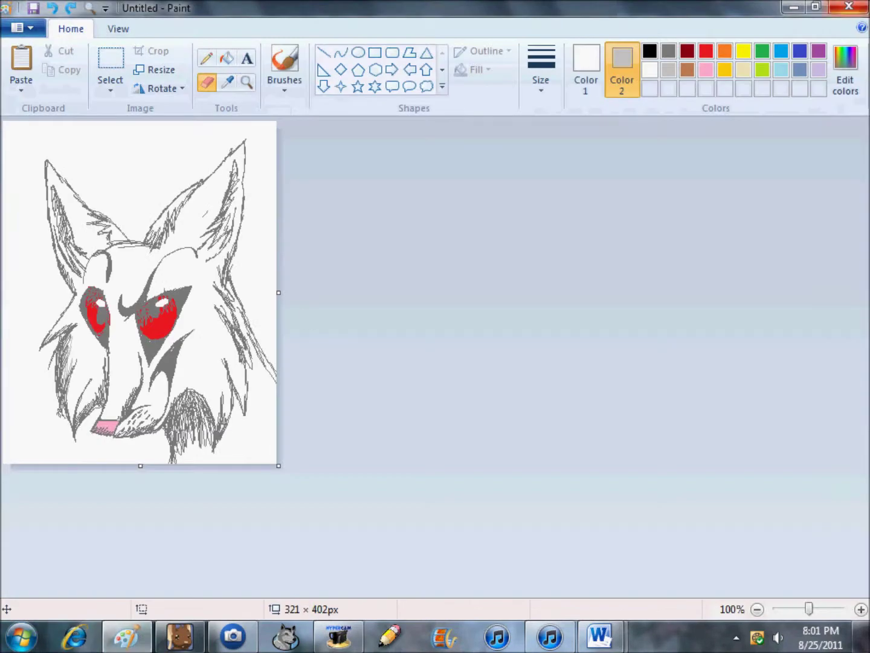
{"action": "left_click", "coordinate": [585, 70]}
{"action": "left_click", "coordinate": [541, 75]}
{"action": "left_click", "coordinate": [569, 117]}
{"action": "left_click_drag", "start_coordinate": [151, 405], "coordinate": [257, 365]}
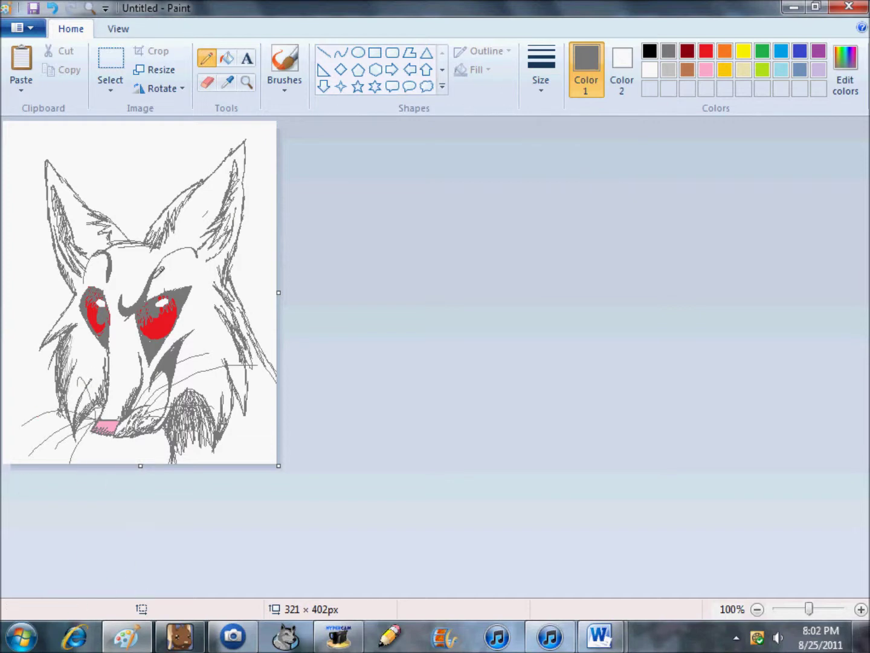
Erase the lower inner outline of the right ear in white and redraw it as a straighter edge down to the forehead.
{"action": "left_click", "coordinate": [247, 81]}
{"action": "left_click", "coordinate": [253, 204]}
{"action": "left_click", "coordinate": [209, 83]}
{"action": "left_click", "coordinate": [541, 73]}
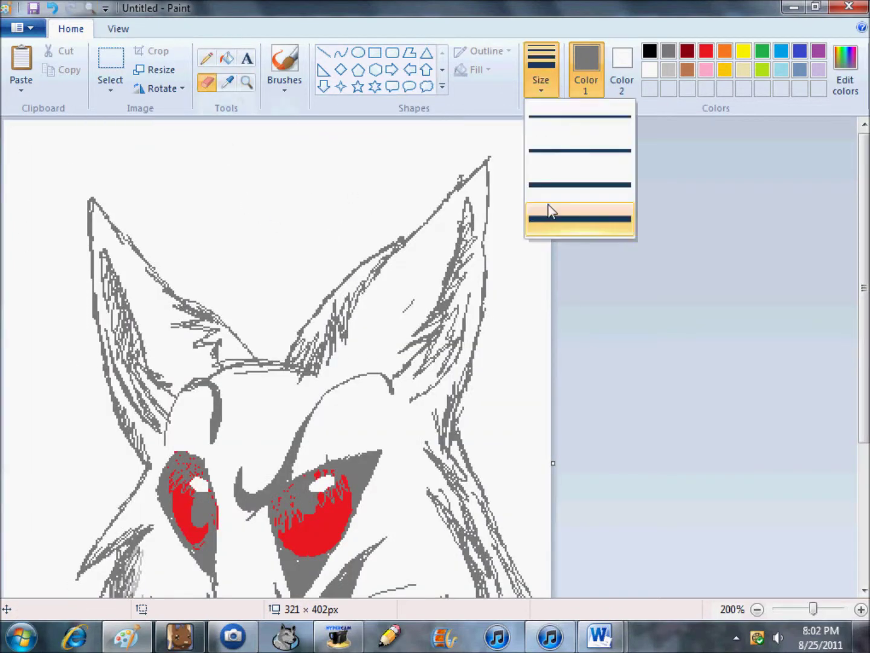
{"action": "left_click", "coordinate": [549, 218]}
{"action": "left_click", "coordinate": [622, 69]}
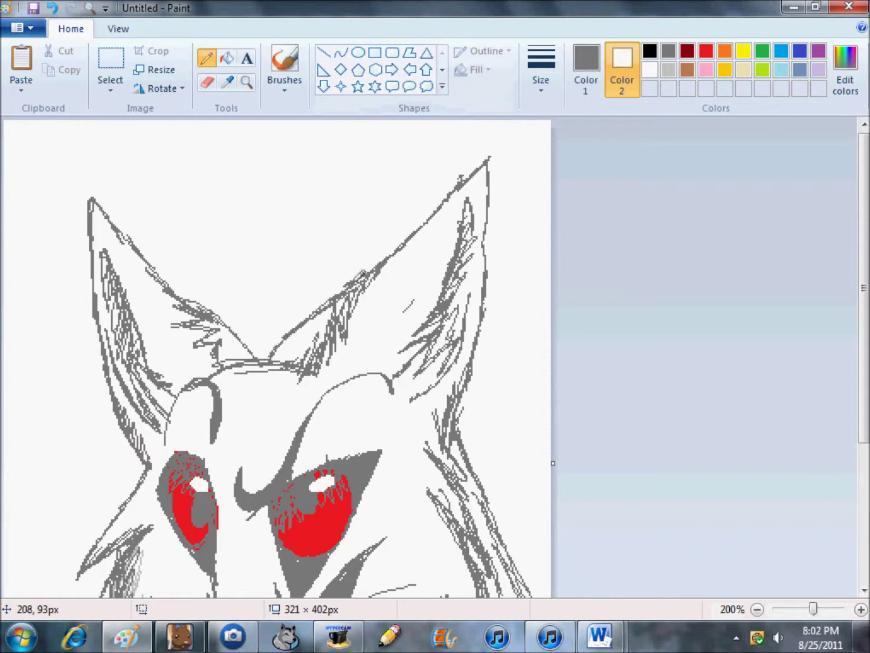
Trim the canvas from its lower and right edges to 299 × 384 px.
{"action": "left_click", "coordinate": [246, 82]}
{"action": "right_click", "coordinate": [242, 456]}
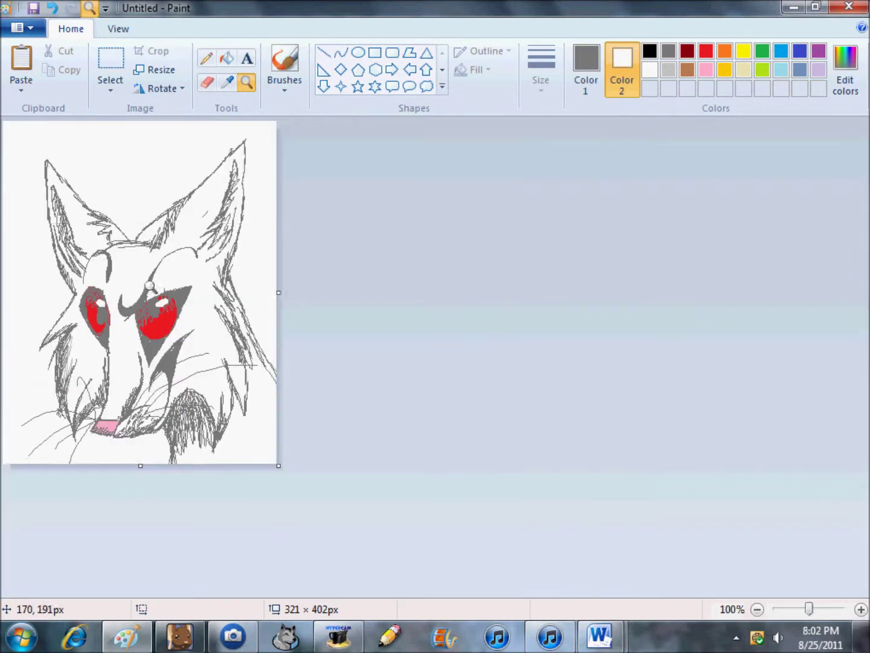
{"action": "left_click", "coordinate": [142, 302]}
{"action": "right_click", "coordinate": [134, 313]}
{"action": "left_click_drag", "start_coordinate": [138, 466], "coordinate": [141, 449]}
{"action": "left_click_drag", "start_coordinate": [277, 286], "coordinate": [259, 286]}
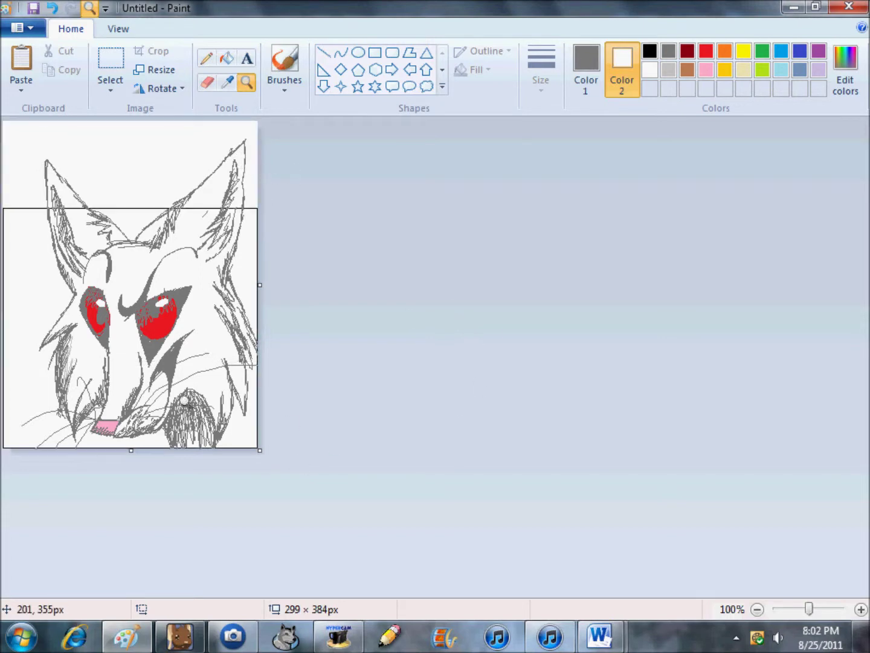
Erase the leftover light gray marks on the left cheek and draw white highlight strokes on the pink nose.
{"action": "left_click", "coordinate": [175, 432]}
{"action": "left_click", "coordinate": [586, 84]}
{"action": "left_click", "coordinate": [208, 83]}
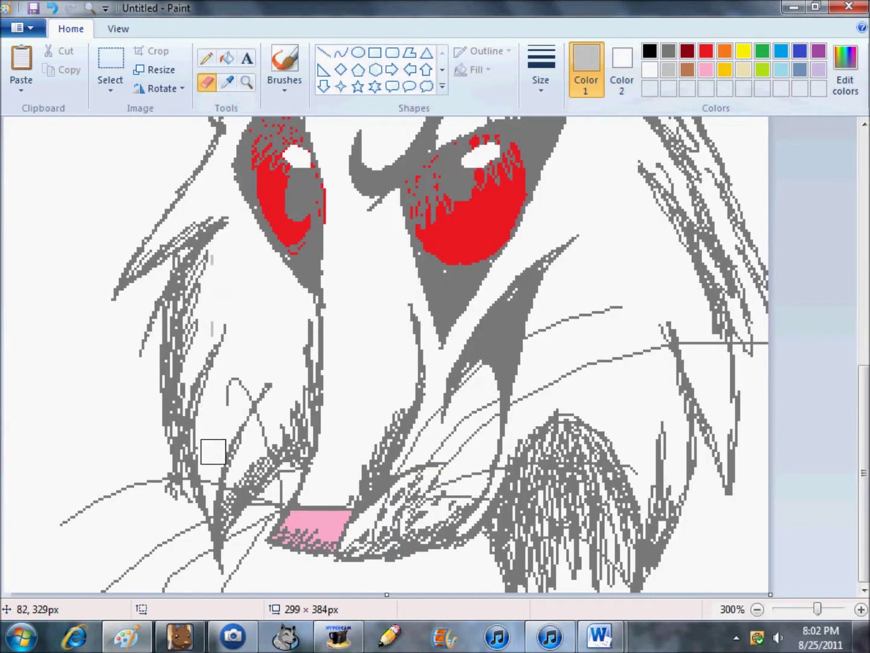
{"action": "left_click", "coordinate": [207, 58]}
{"action": "left_click", "coordinate": [650, 71]}
{"action": "left_click_drag", "start_coordinate": [290, 525], "coordinate": [298, 512]}
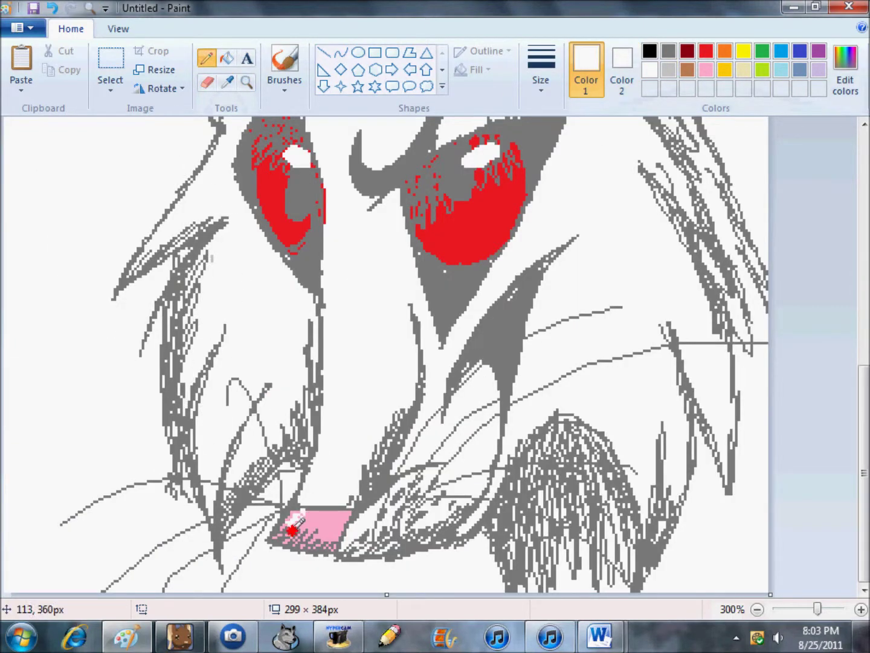
Fill out the inner fur of both ears with additional dark gray pencil strokes.
{"action": "scroll", "coordinate": [826, 365], "scroll_direction": "up", "scroll_amount": 6}
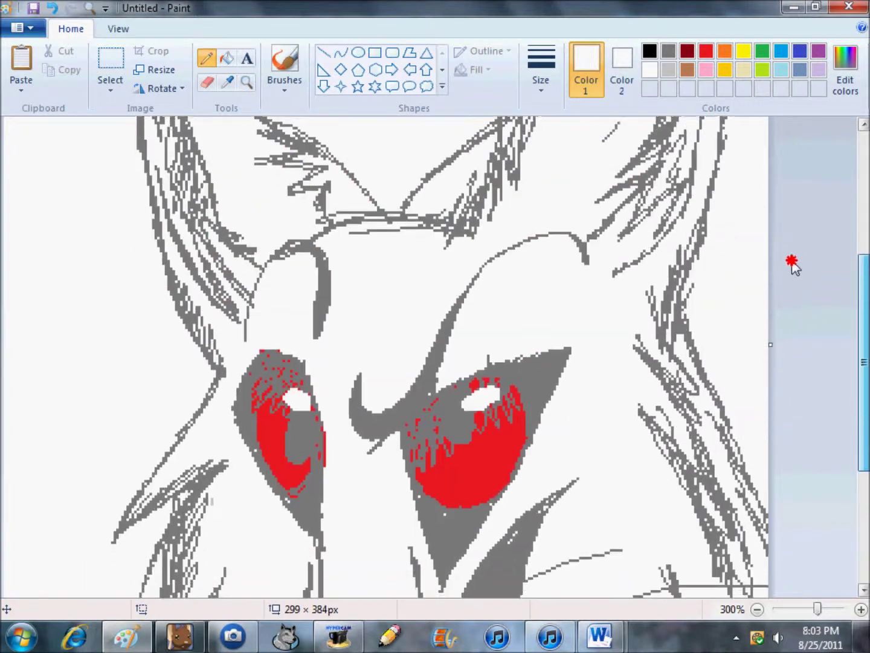
{"action": "left_click", "coordinate": [247, 82]}
{"action": "right_click", "coordinate": [245, 234]}
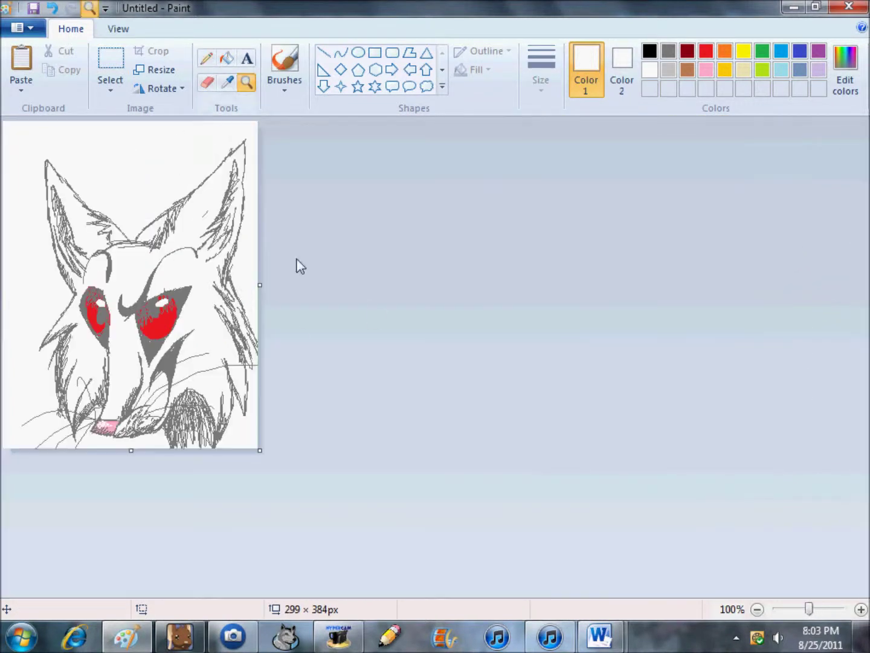
{"action": "left_click", "coordinate": [669, 51]}
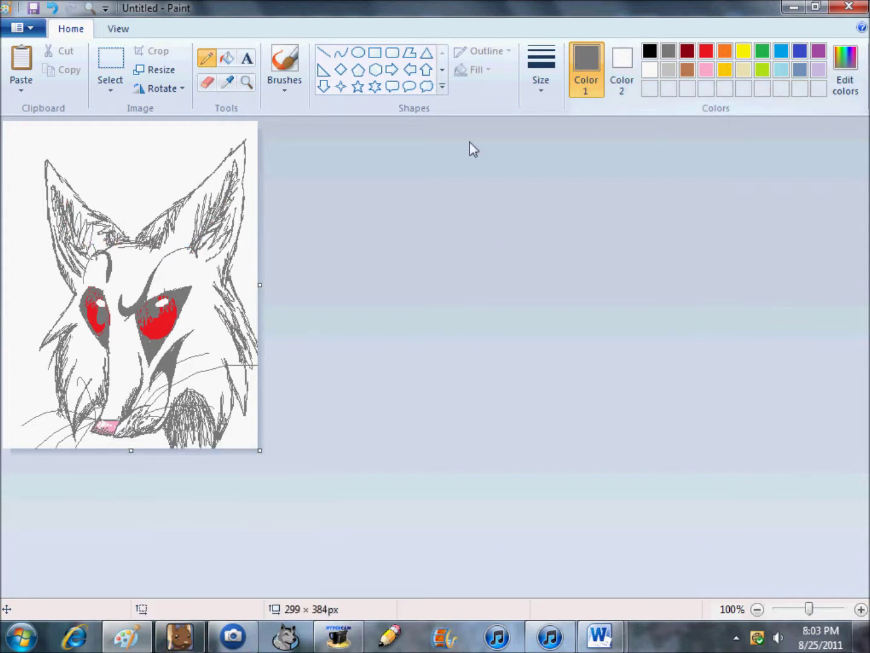
Add bright green as a custom color and set it as the drawing color.
{"action": "left_click", "coordinate": [247, 82]}
{"action": "left_click", "coordinate": [247, 136]}
{"action": "left_click", "coordinate": [845, 70]}
{"action": "left_click", "coordinate": [307, 259]}
{"action": "left_click", "coordinate": [278, 432]}
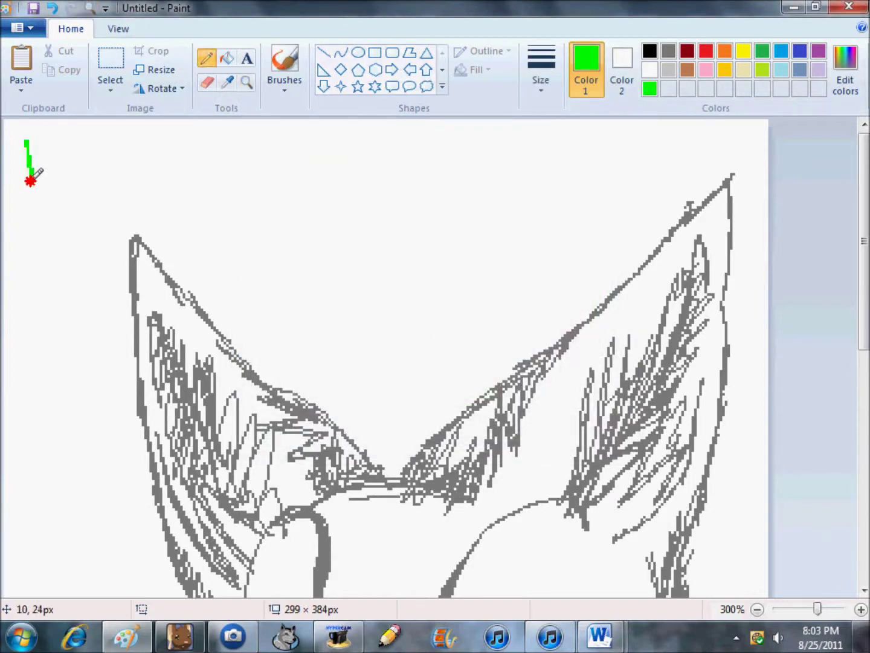
Undo the green strokes in the canvas's blank upper-left corner and scribble a small green mark above the right ear's inner base.
{"action": "left_click", "coordinate": [53, 12]}
{"action": "left_click", "coordinate": [53, 12]}
{"action": "left_click", "coordinate": [66, 12]}
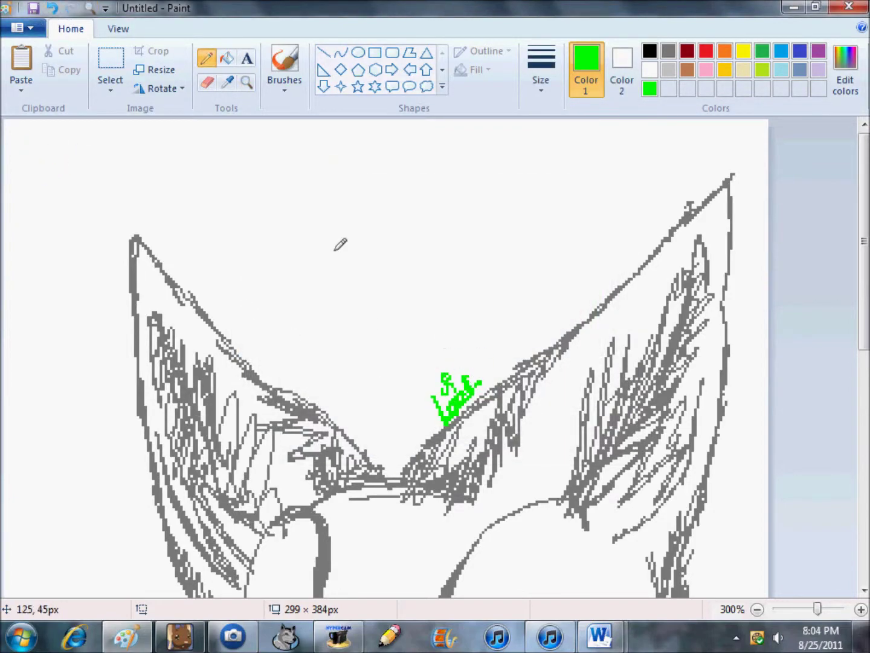
{"action": "scroll", "coordinate": [341, 244], "scroll_direction": "down", "scroll_amount": 2}
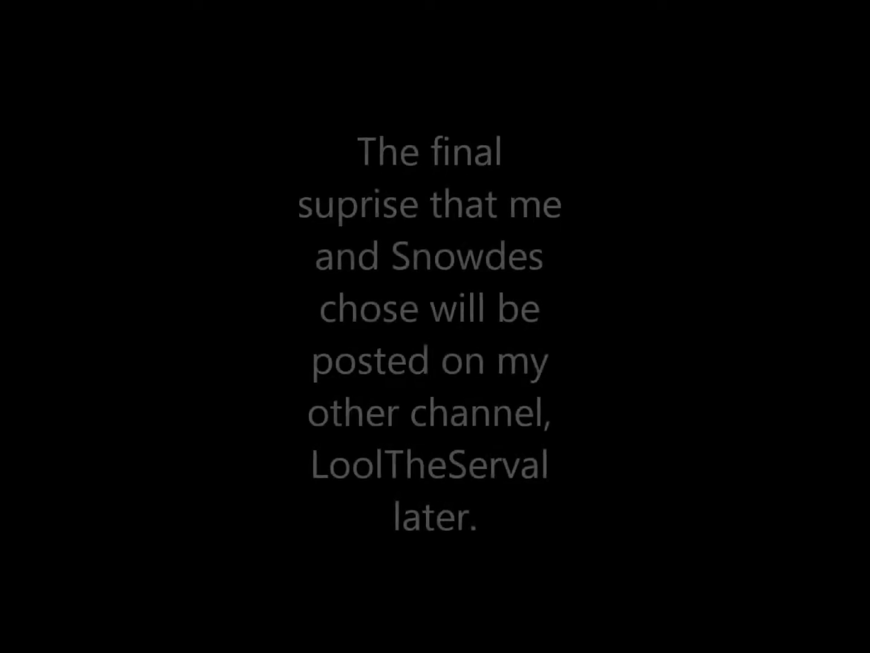